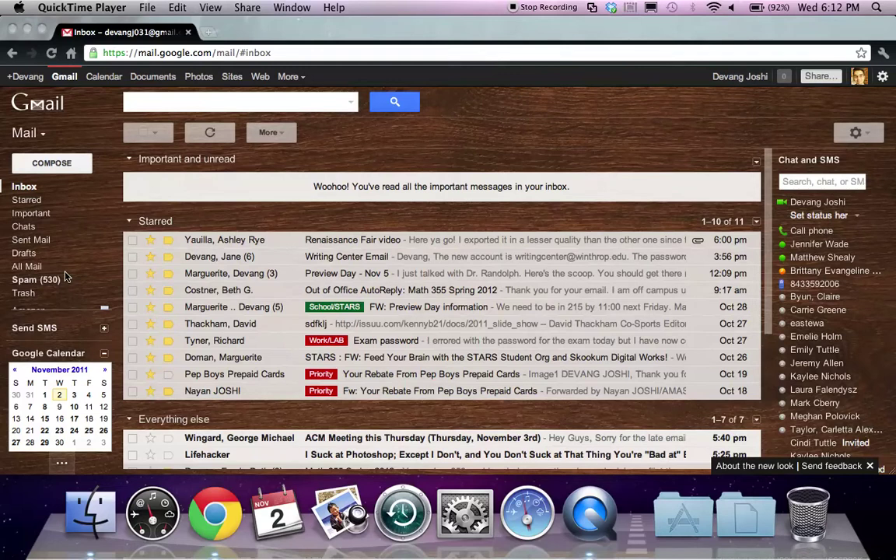
Step: Dismiss the notice about the new look and look through the inbox sections down to Everything else
{"action": "left_click", "coordinate": [458, 157]}
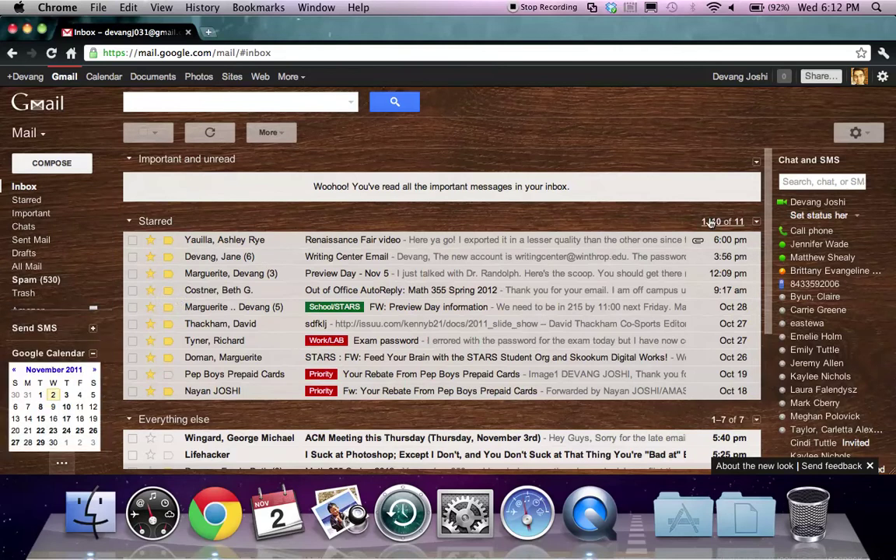
{"action": "scroll", "coordinate": [621, 324], "scroll_direction": "down", "scroll_amount": 5}
{"action": "scroll", "coordinate": [620, 263], "scroll_direction": "up", "scroll_amount": 5}
{"action": "left_click", "coordinate": [870, 467]}
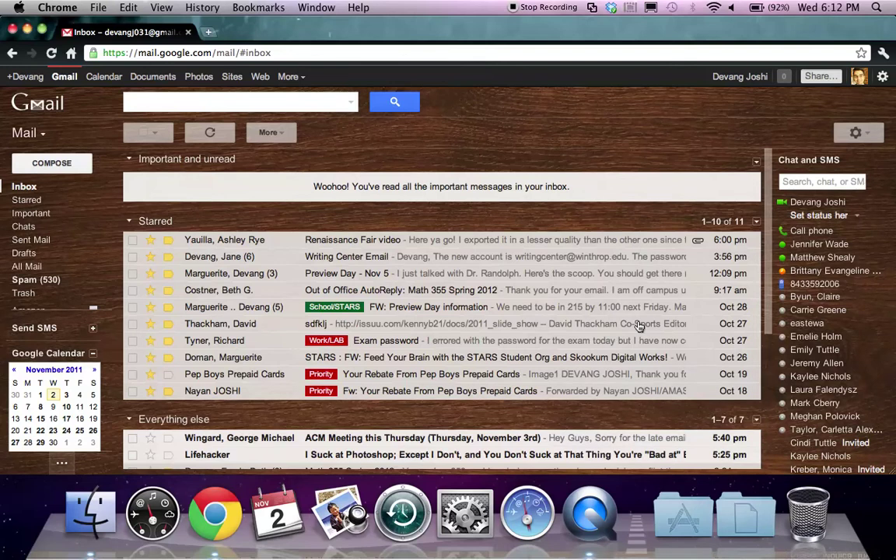
{"action": "scroll", "coordinate": [638, 325], "scroll_direction": "down", "scroll_amount": 5}
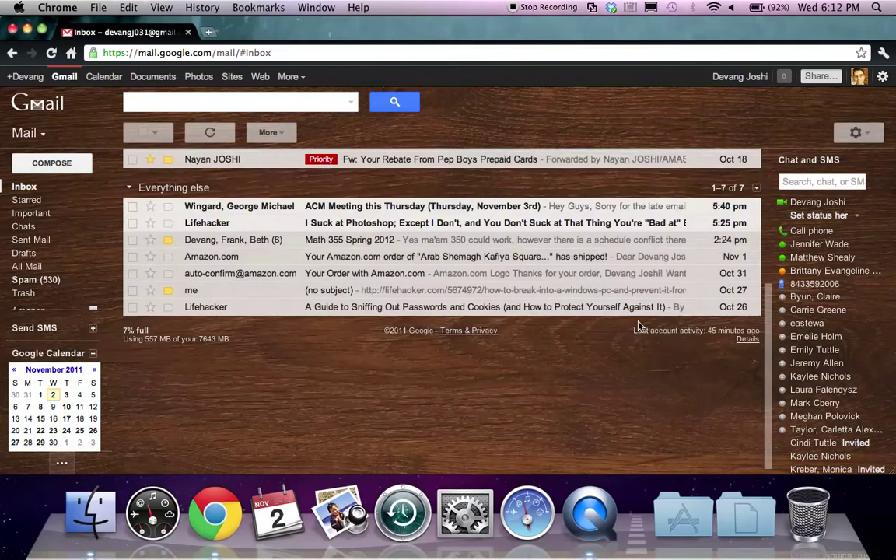
{"action": "scroll", "coordinate": [637, 325], "scroll_direction": "up", "scroll_amount": 5}
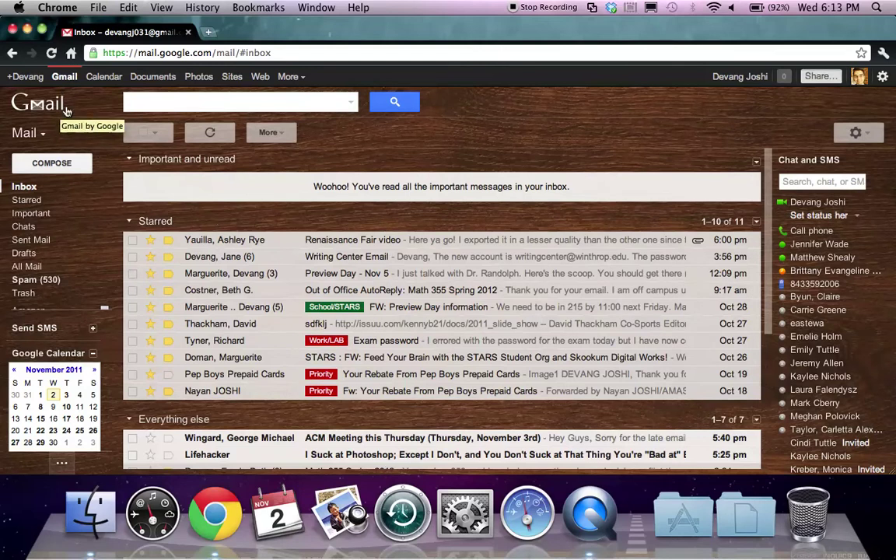
Step: Check the Mail switcher's choices, view the Starred and Important message lists, and return to the Inbox
{"action": "left_click", "coordinate": [44, 134]}
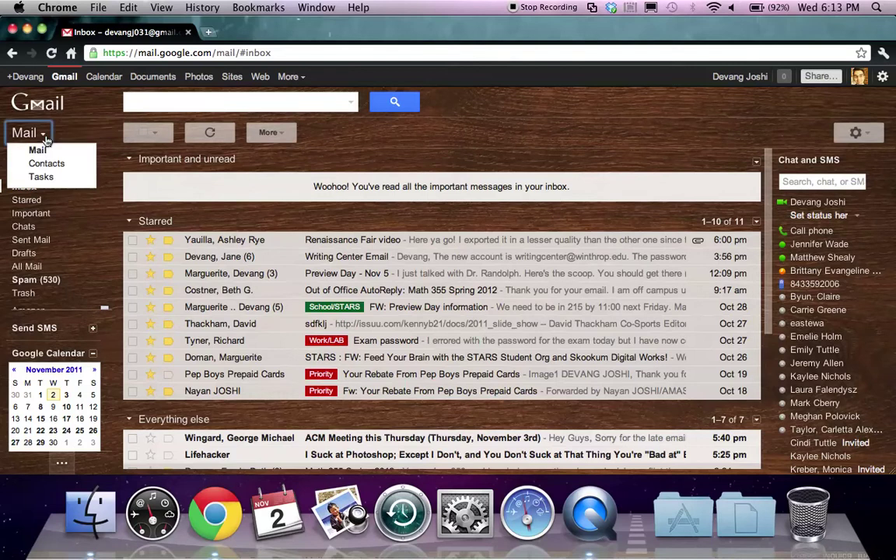
{"action": "left_click", "coordinate": [45, 132]}
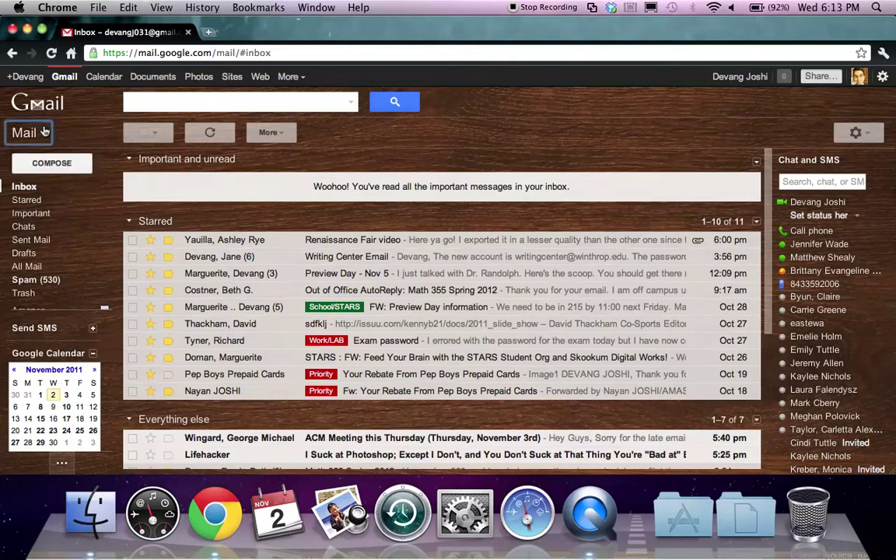
{"action": "left_click", "coordinate": [17, 203]}
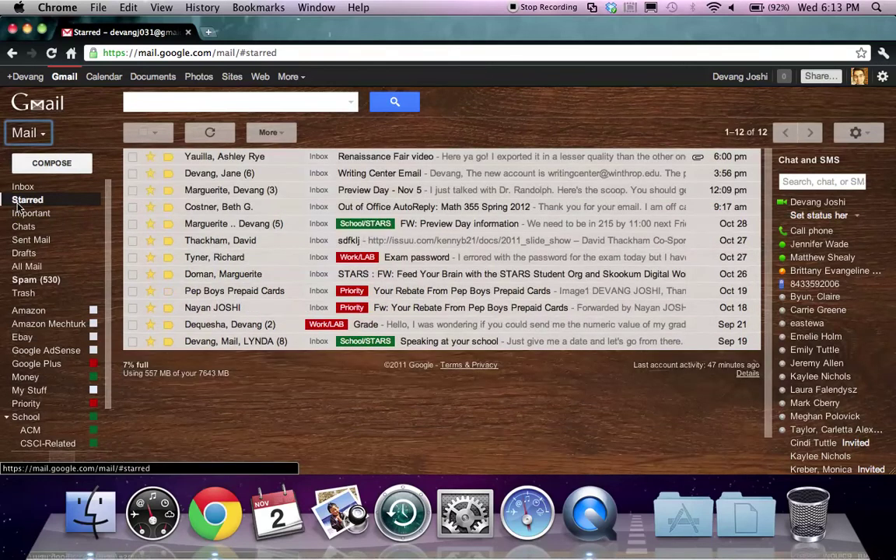
{"action": "left_click", "coordinate": [21, 186]}
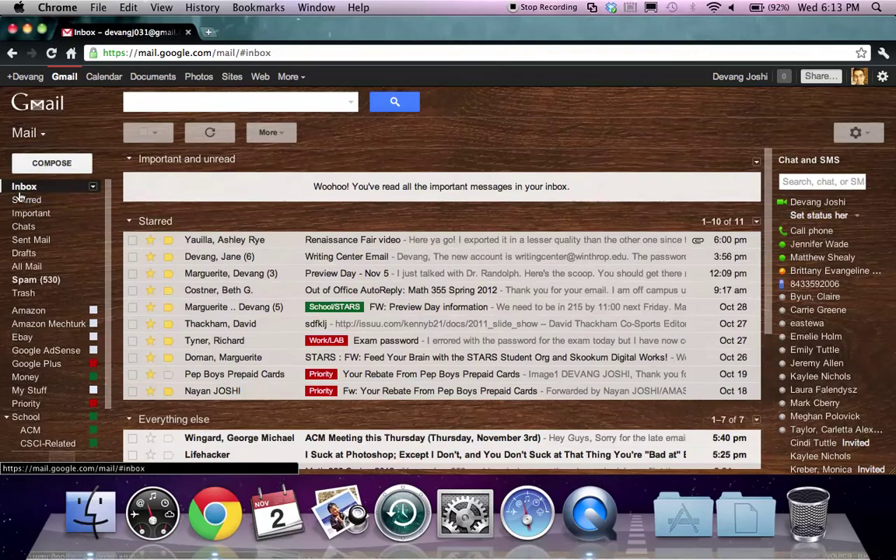
{"action": "left_click", "coordinate": [24, 200]}
{"action": "left_click", "coordinate": [26, 213]}
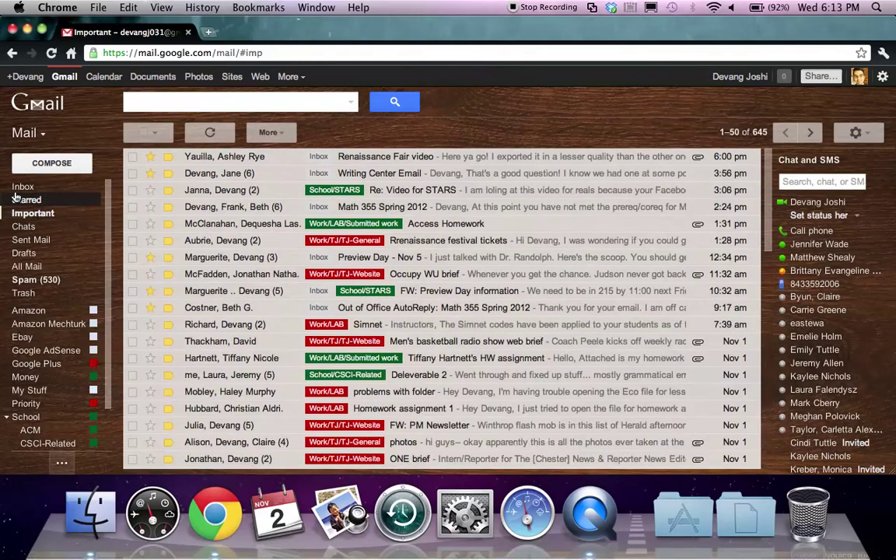
{"action": "left_click", "coordinate": [17, 200]}
{"action": "left_click", "coordinate": [14, 187]}
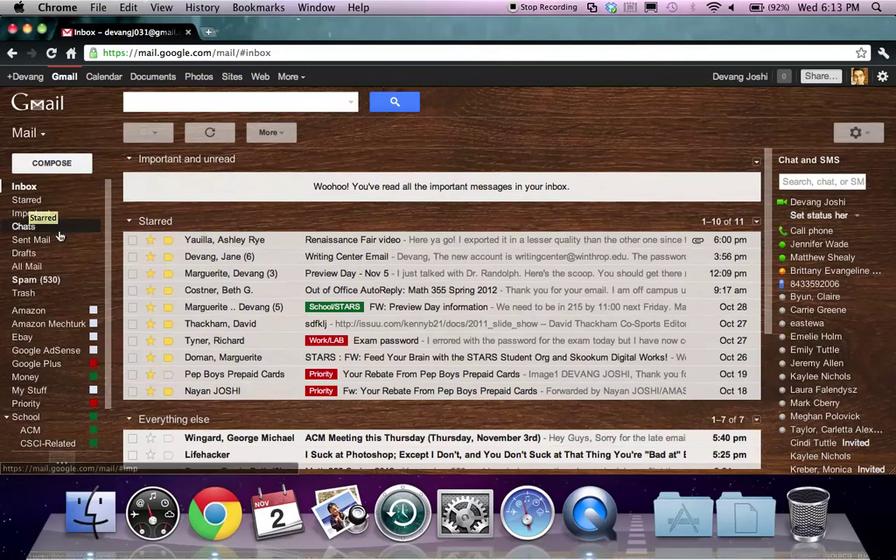
Step: Raise the divider above the gadgets in the sidebar slightly and look through the Google Calendar gadget's agenda
{"action": "mouse_move", "coordinate": [69, 262]}
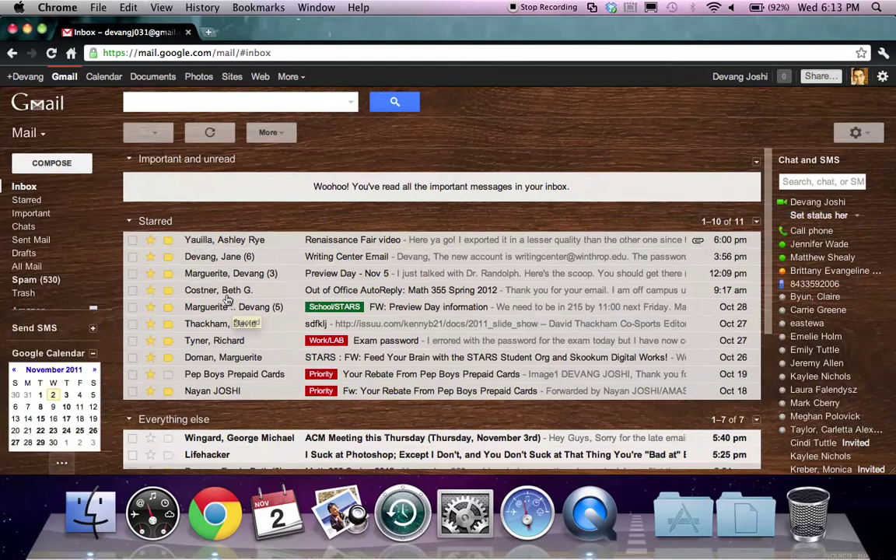
{"action": "mouse_move", "coordinate": [64, 316]}
{"action": "left_mouse_down"}
{"action": "mouse_move", "coordinate": [78, 192]}
{"action": "mouse_move", "coordinate": [69, 393]}
{"action": "mouse_move", "coordinate": [79, 307]}
{"action": "left_mouse_up"}
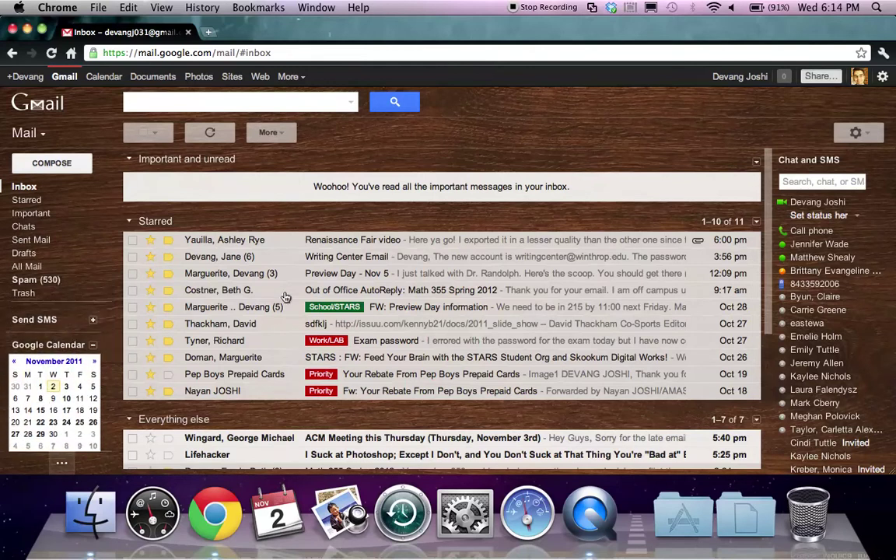
{"action": "mouse_move", "coordinate": [45, 238]}
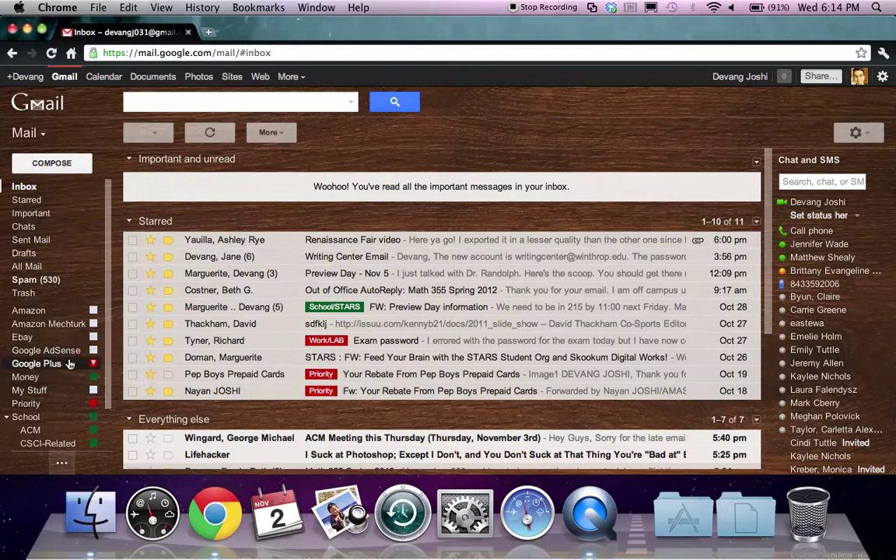
{"action": "mouse_move", "coordinate": [92, 360]}
{"action": "scroll", "coordinate": [92, 360], "scroll_direction": "down", "scroll_amount": 6}
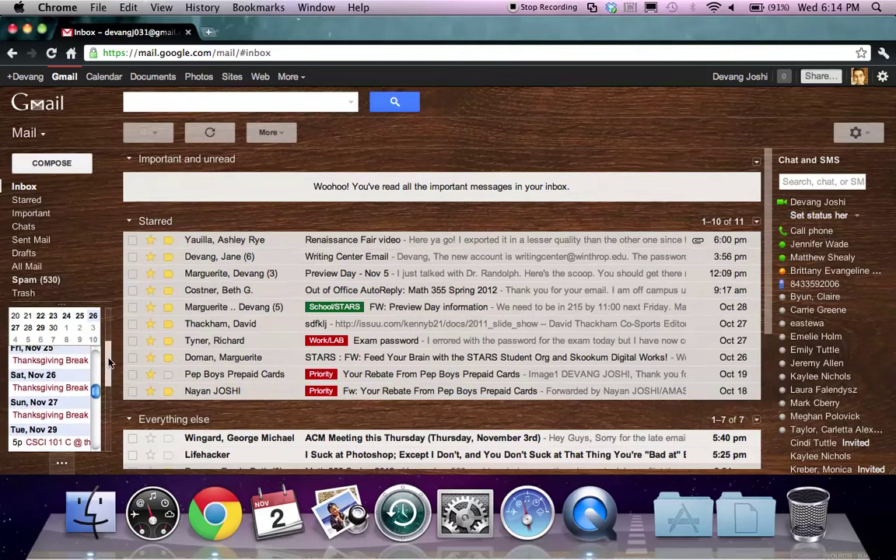
{"action": "scroll", "coordinate": [109, 362], "scroll_direction": "down", "scroll_amount": 2}
{"action": "scroll", "coordinate": [109, 362], "scroll_direction": "up", "scroll_amount": 4}
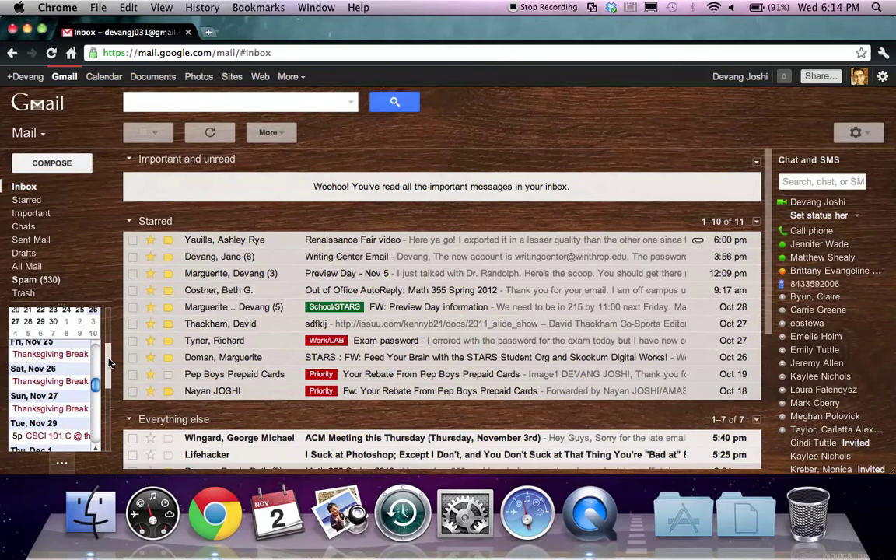
{"action": "scroll", "coordinate": [110, 361], "scroll_direction": "up", "scroll_amount": 3}
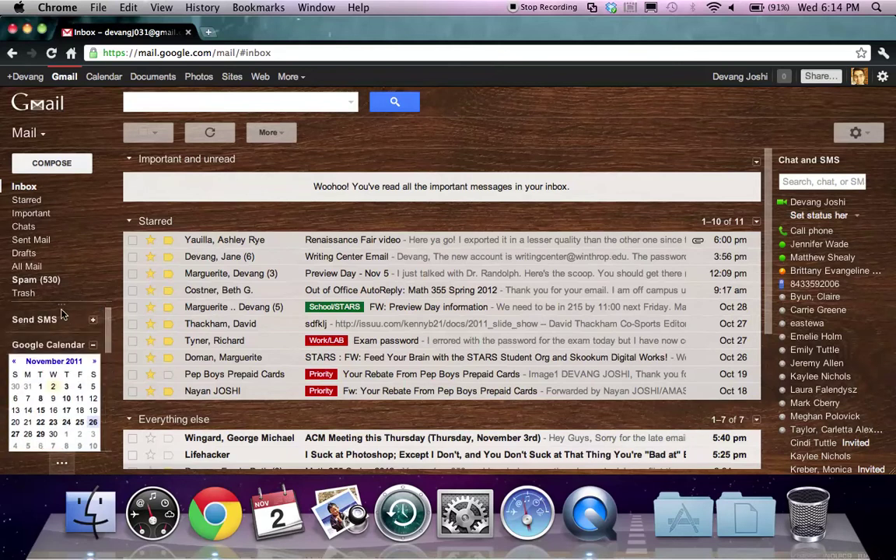
Step: Toggle the sidebar gadgets, leaving them hidden so the label list shows in full
{"action": "left_click", "coordinate": [64, 464]}
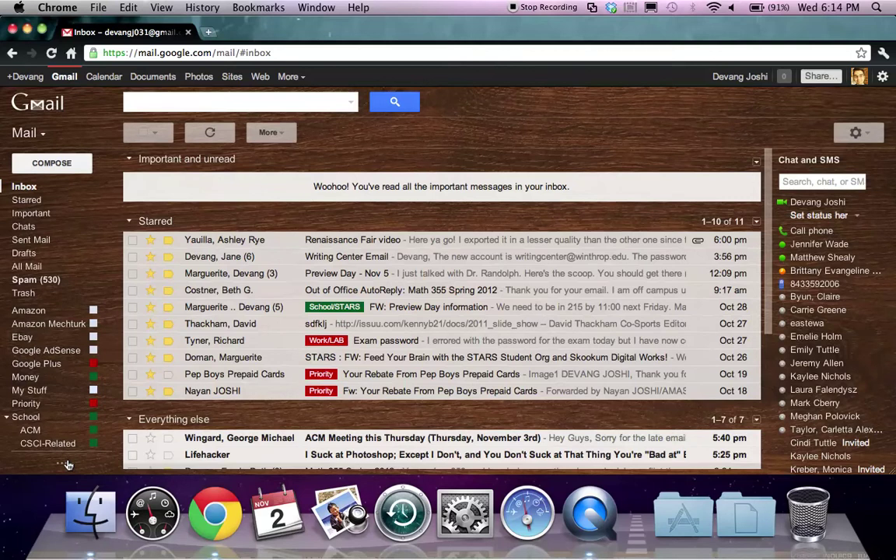
{"action": "left_click", "coordinate": [64, 464]}
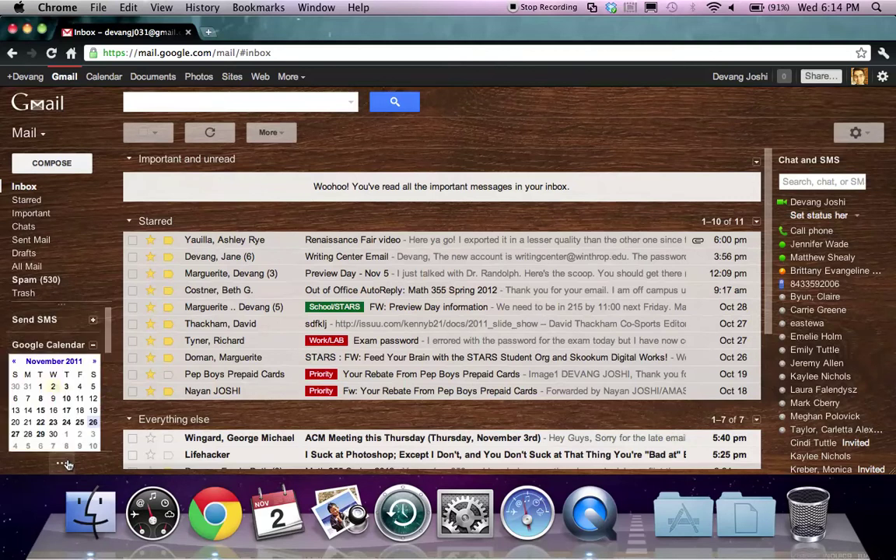
{"action": "left_click", "coordinate": [67, 465]}
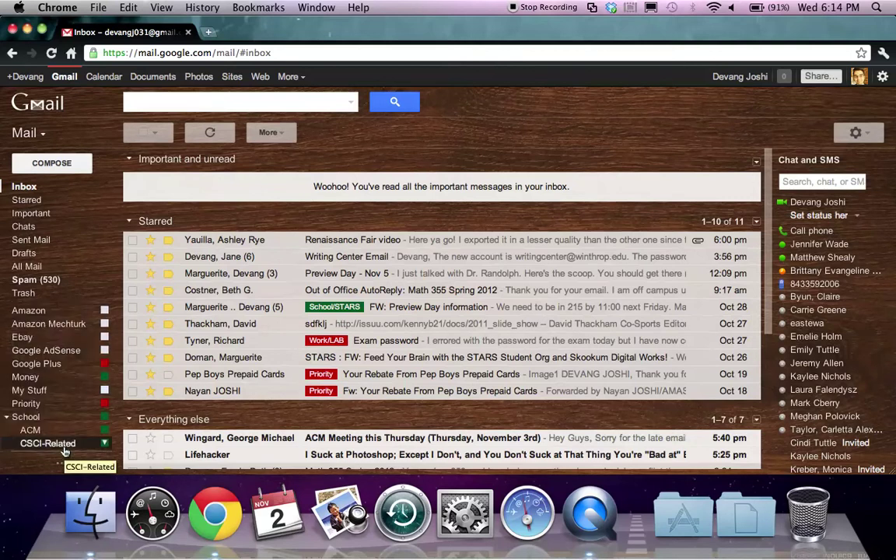
Step: View the messages labelled School/STARS, and return to the Inbox with the sidebar gadgets displayed
{"action": "left_click", "coordinate": [63, 446]}
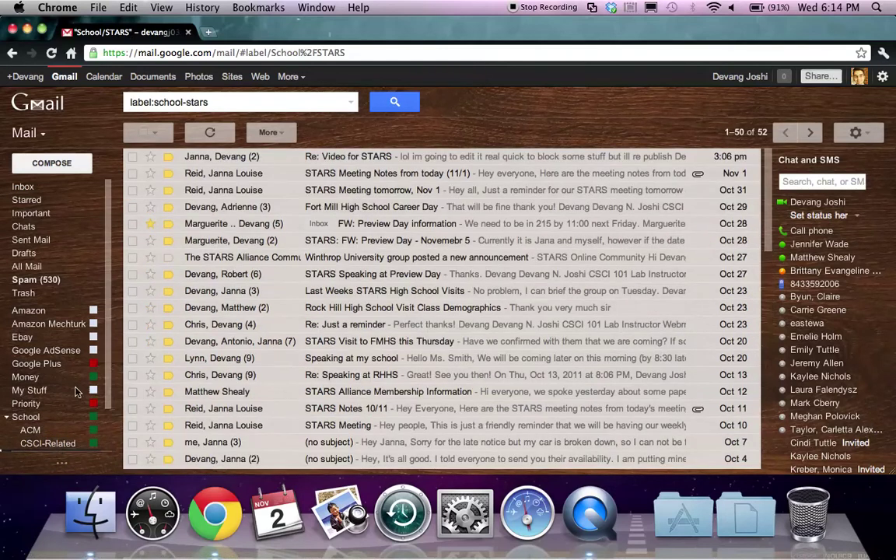
{"action": "left_click", "coordinate": [27, 200]}
{"action": "left_click", "coordinate": [28, 187]}
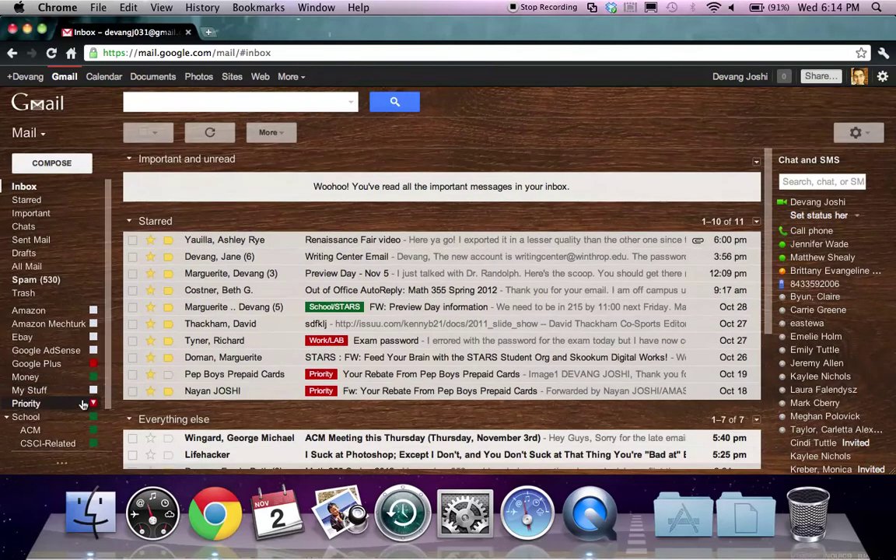
{"action": "left_click", "coordinate": [62, 463]}
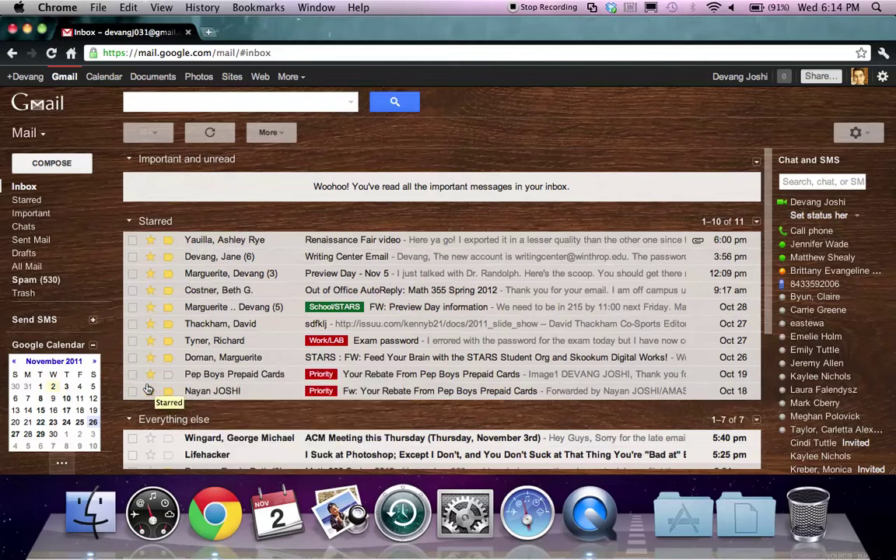
Step: Select the starred message "sdfklj" and view the bulk selection choices
{"action": "left_click", "coordinate": [133, 325]}
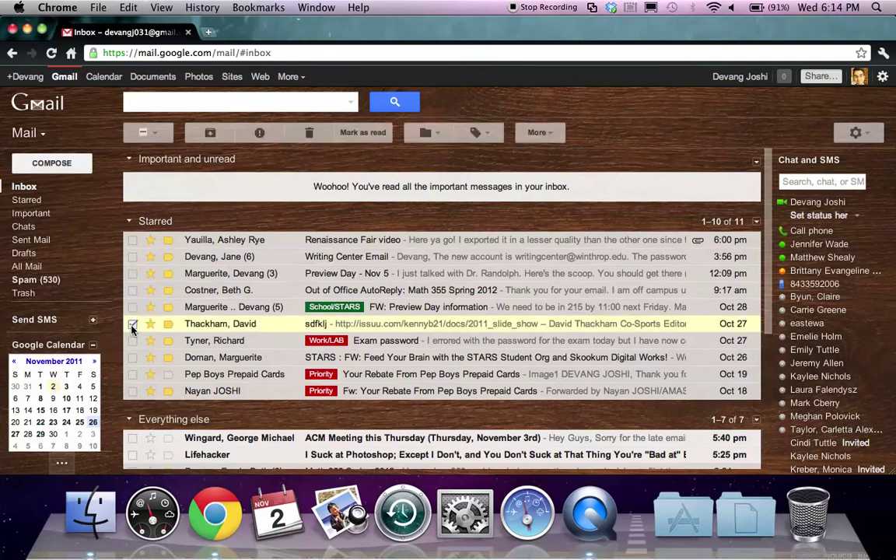
{"action": "left_click", "coordinate": [132, 325]}
{"action": "left_click", "coordinate": [132, 325]}
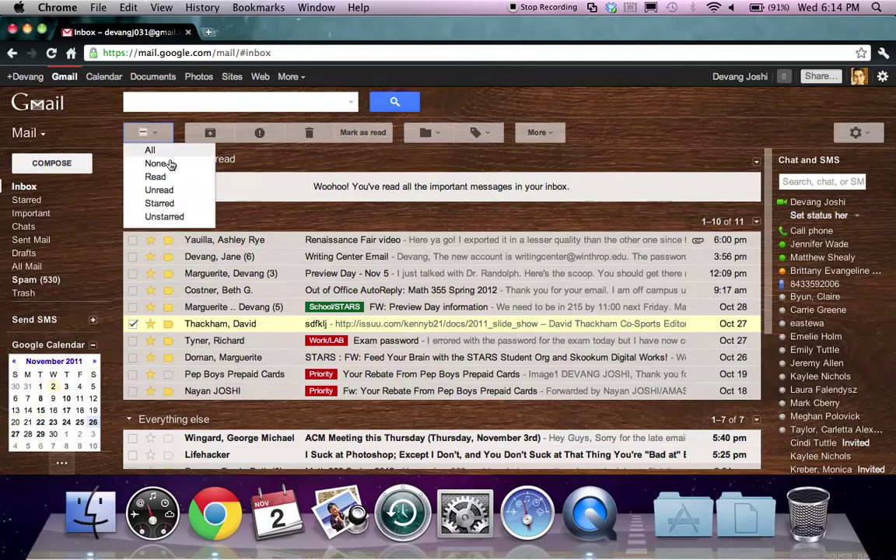
{"action": "left_click", "coordinate": [159, 133]}
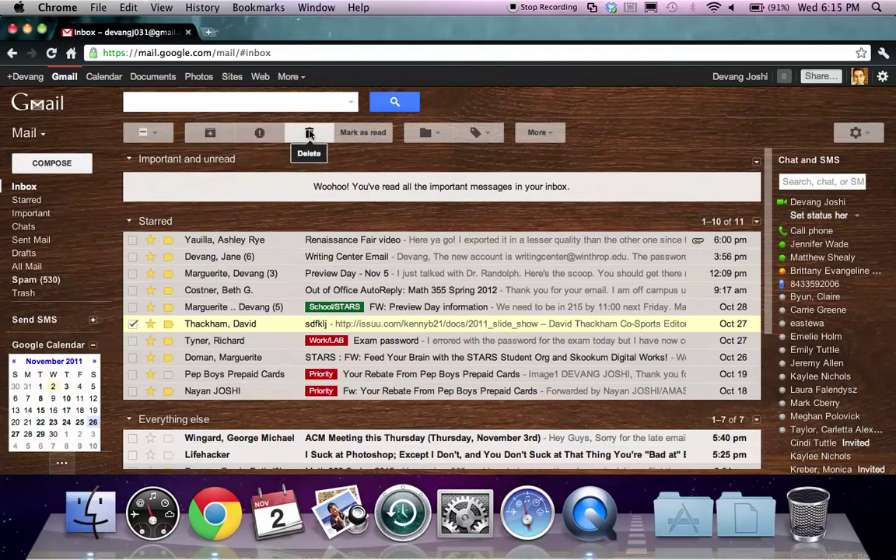
Step: View the move-to destinations, the label choices and the additional actions available for the selected message
{"action": "left_click", "coordinate": [434, 134]}
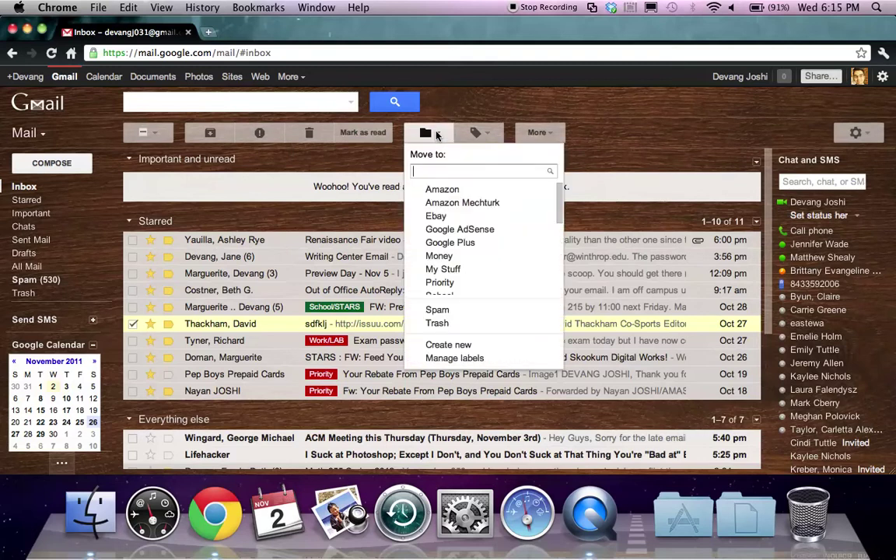
{"action": "left_click", "coordinate": [436, 135]}
{"action": "left_click", "coordinate": [477, 133]}
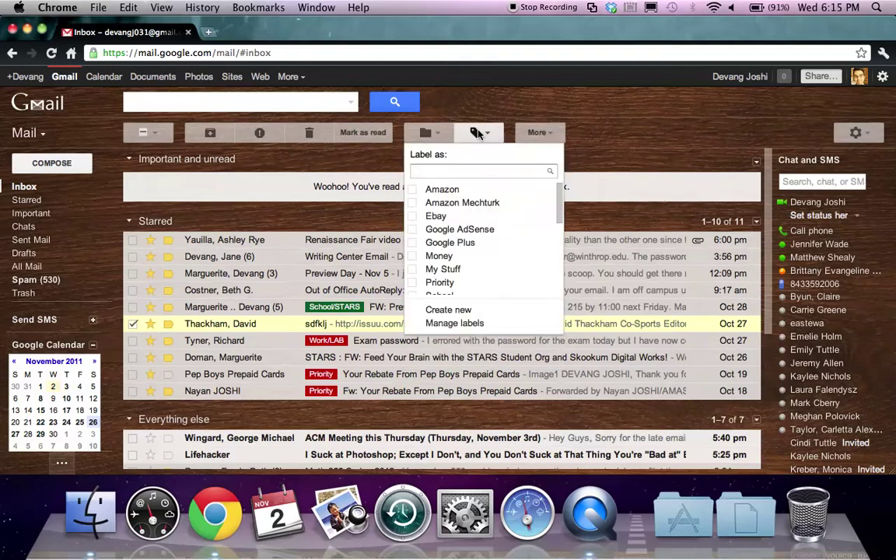
{"action": "left_click", "coordinate": [477, 133]}
{"action": "left_click", "coordinate": [486, 134]}
{"action": "left_click", "coordinate": [488, 135]}
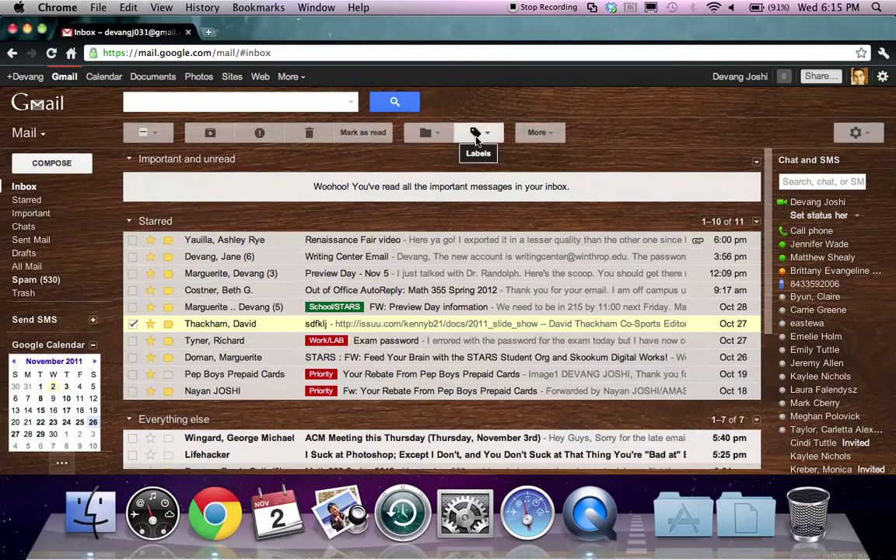
{"action": "left_click", "coordinate": [537, 132]}
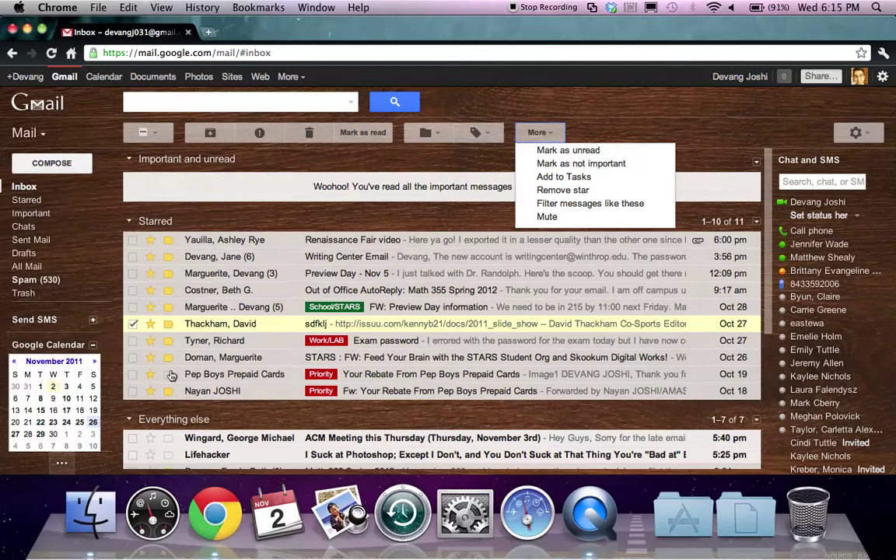
Step: Select only the Pep Boys Prepaid Cards message in place of "sdfklj" and view its additional actions
{"action": "left_click", "coordinate": [132, 374]}
{"action": "left_click", "coordinate": [133, 375]}
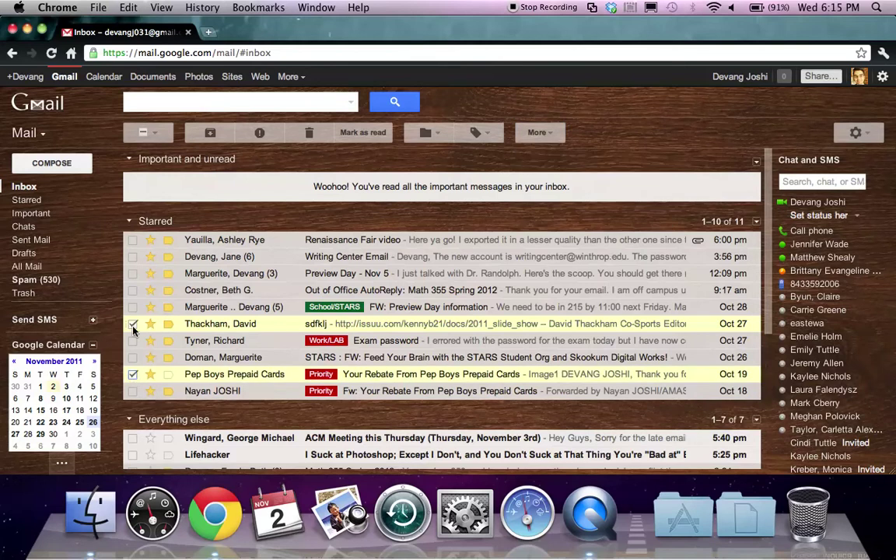
{"action": "left_click", "coordinate": [132, 325]}
{"action": "left_click", "coordinate": [537, 133]}
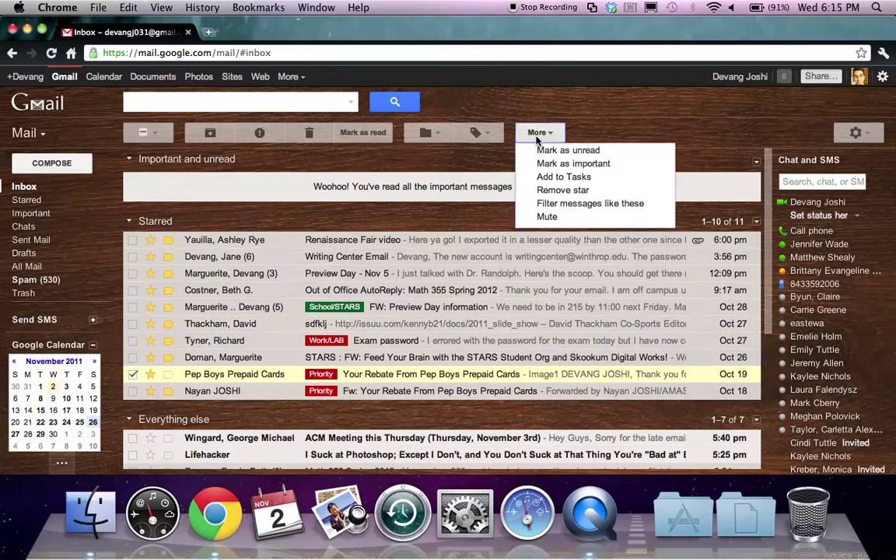
{"action": "left_click", "coordinate": [554, 133]}
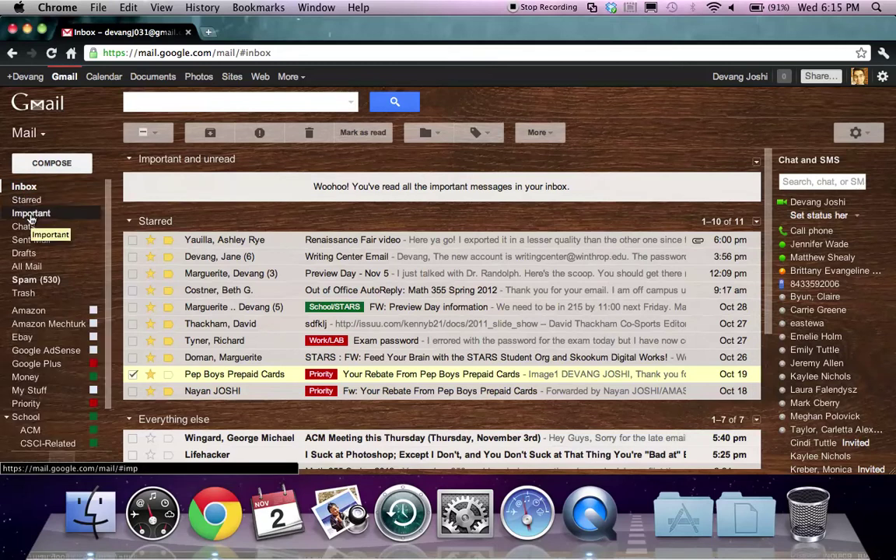
Step: Try the Cozy and Comfortable display densities in turn, and set the density back to Compact
{"action": "left_click", "coordinate": [858, 134]}
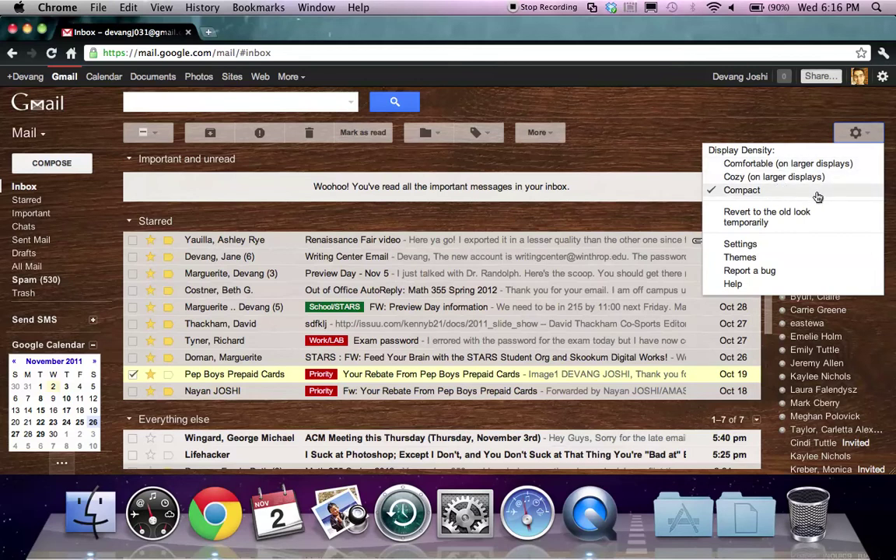
{"action": "left_click", "coordinate": [792, 177]}
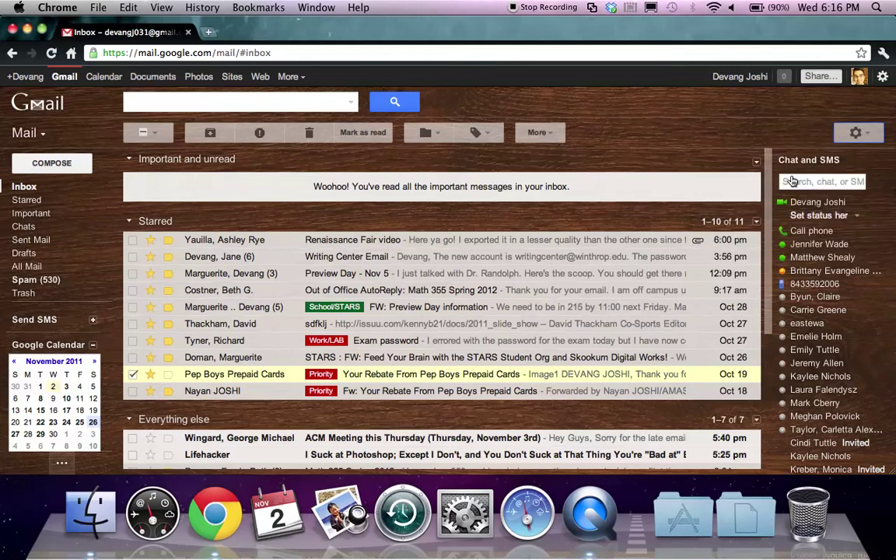
{"action": "left_click", "coordinate": [856, 132]}
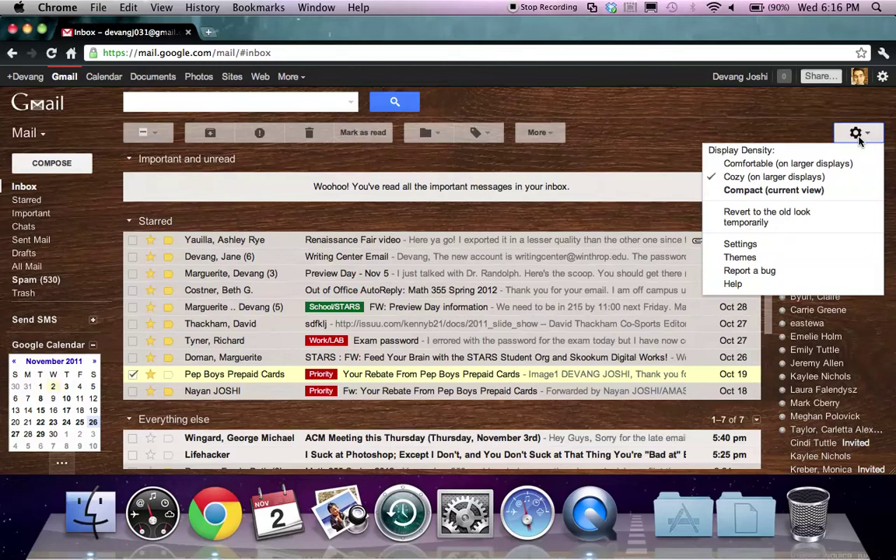
{"action": "left_click", "coordinate": [778, 153]}
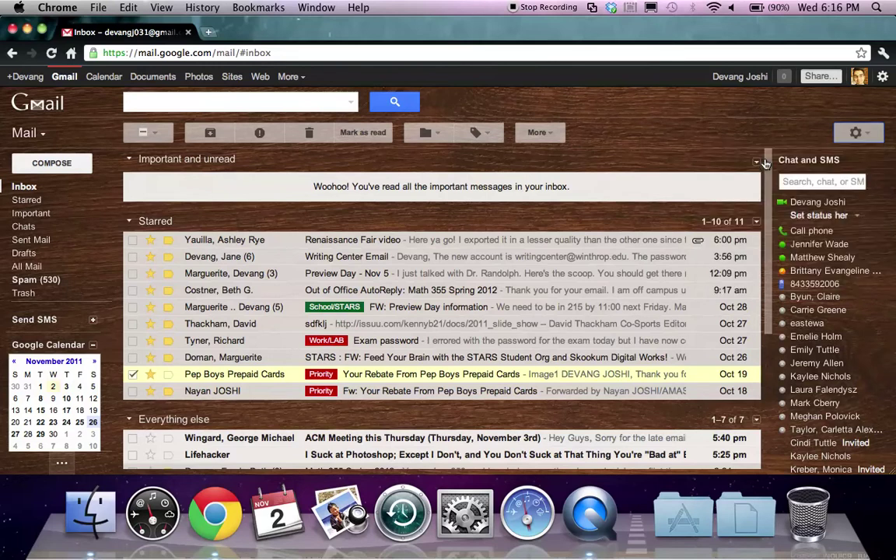
{"action": "left_click", "coordinate": [856, 133]}
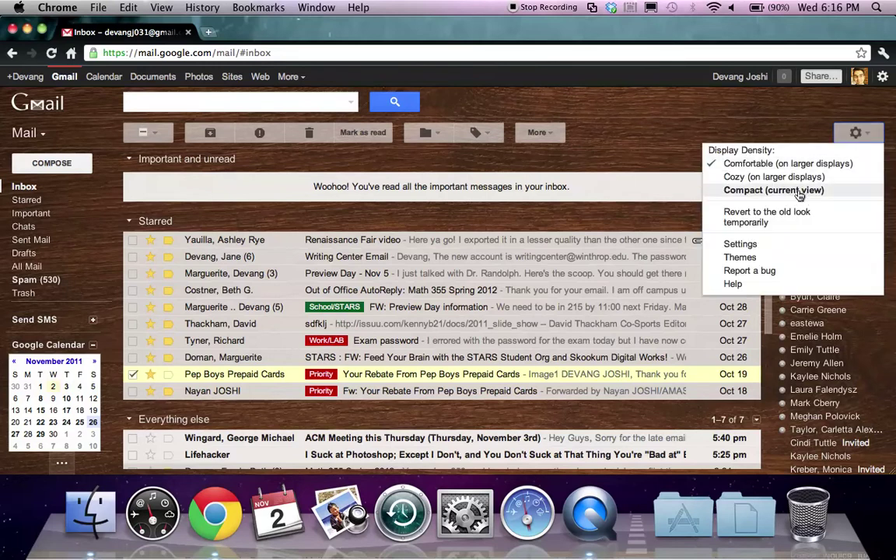
{"action": "left_click", "coordinate": [778, 156]}
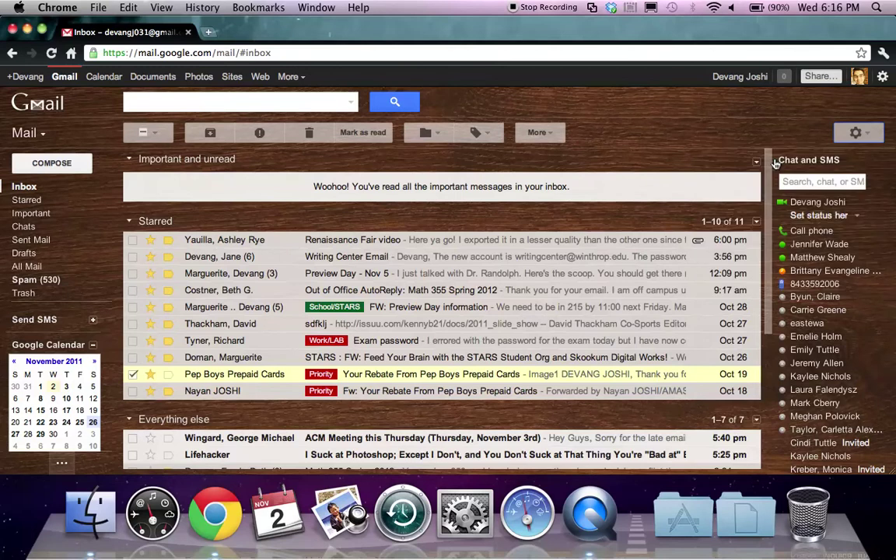
{"action": "left_click", "coordinate": [874, 134]}
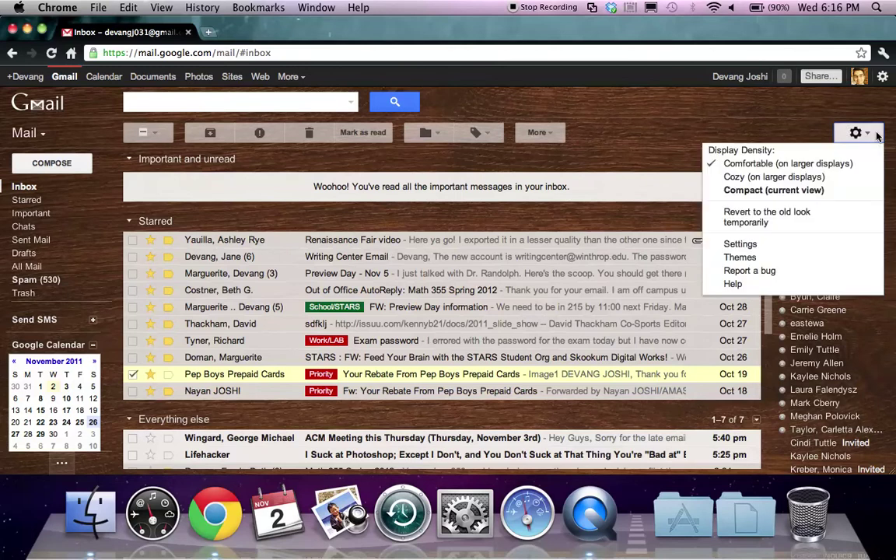
{"action": "left_click", "coordinate": [821, 190]}
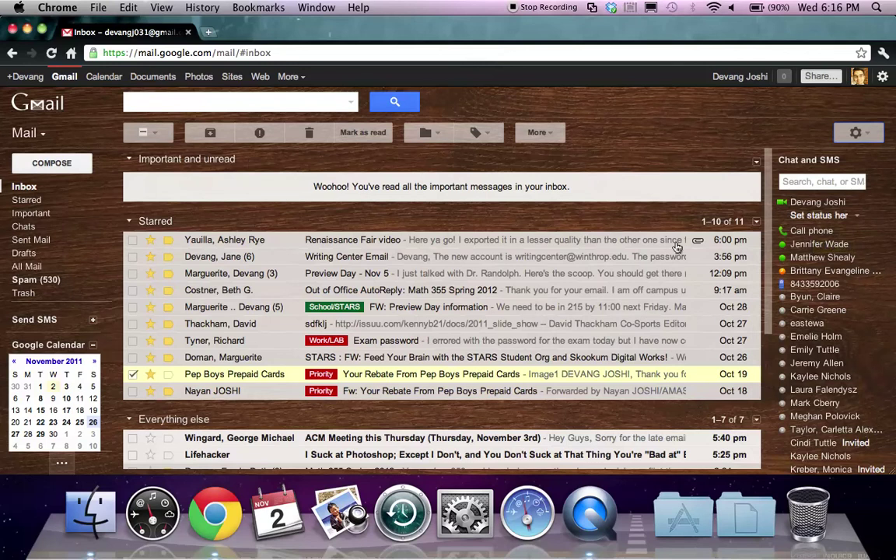
Step: Open the theme settings and apply the Light and Dark color themes in turn
{"action": "left_click", "coordinate": [859, 130]}
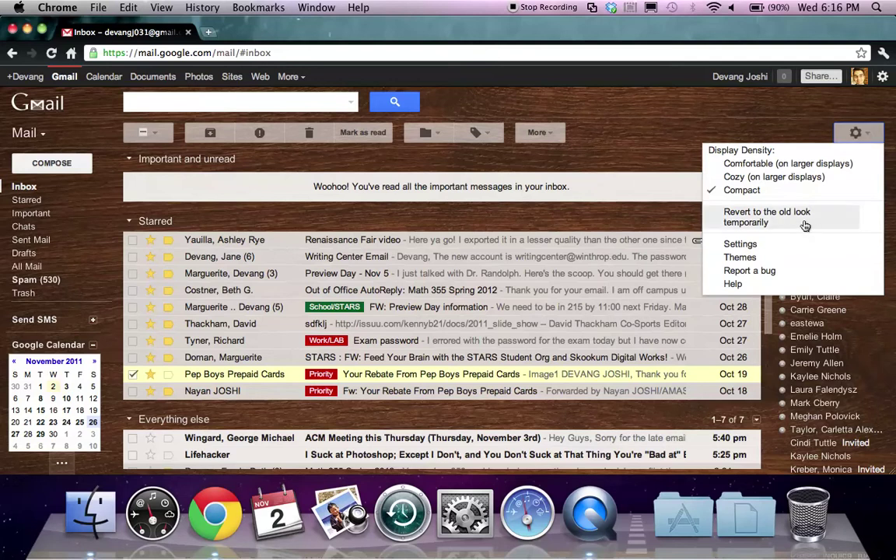
{"action": "left_click", "coordinate": [756, 246]}
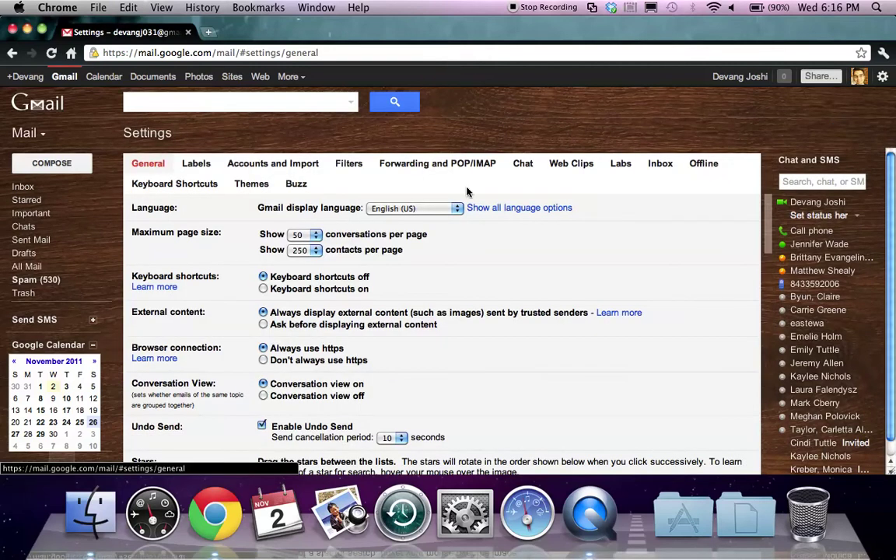
{"action": "left_click", "coordinate": [251, 184]}
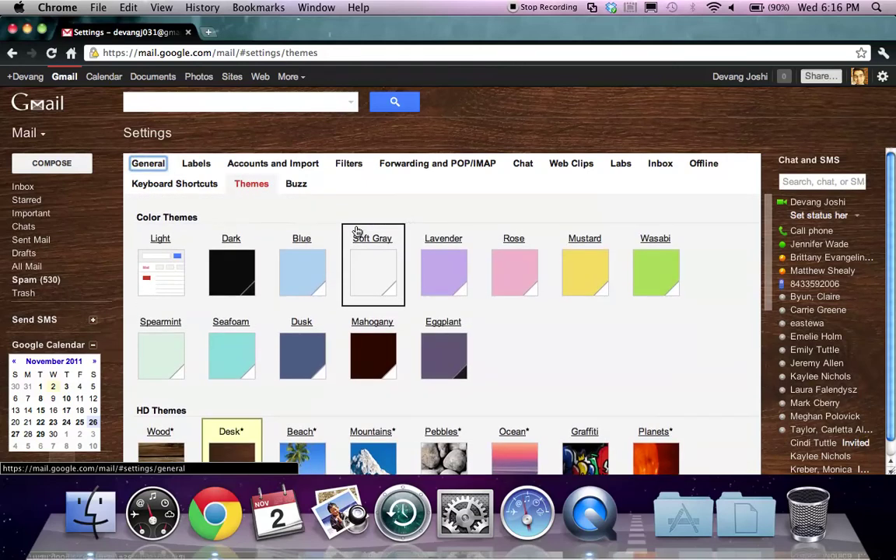
{"action": "left_click", "coordinate": [164, 244]}
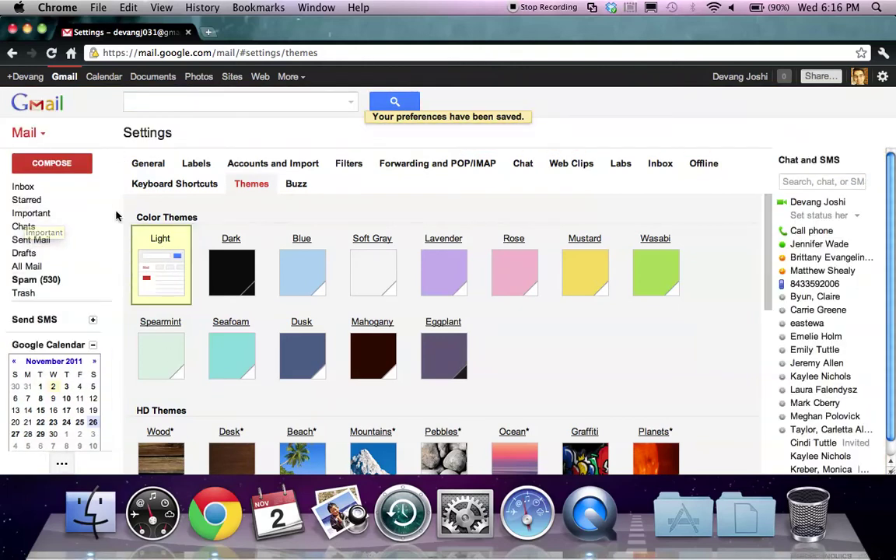
{"action": "left_click", "coordinate": [208, 246]}
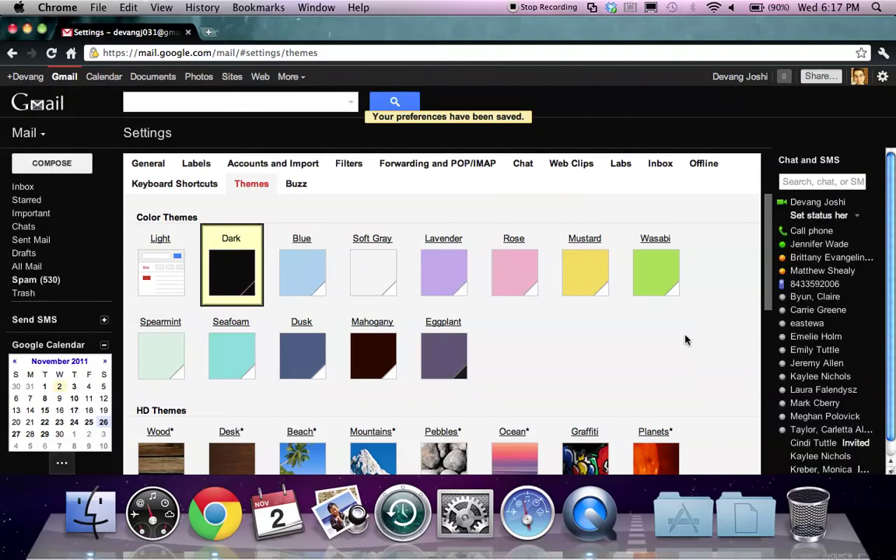
Step: Apply the Turf and Tree Tops HD themes one after the other
{"action": "scroll", "coordinate": [619, 301], "scroll_direction": "down", "scroll_amount": 2}
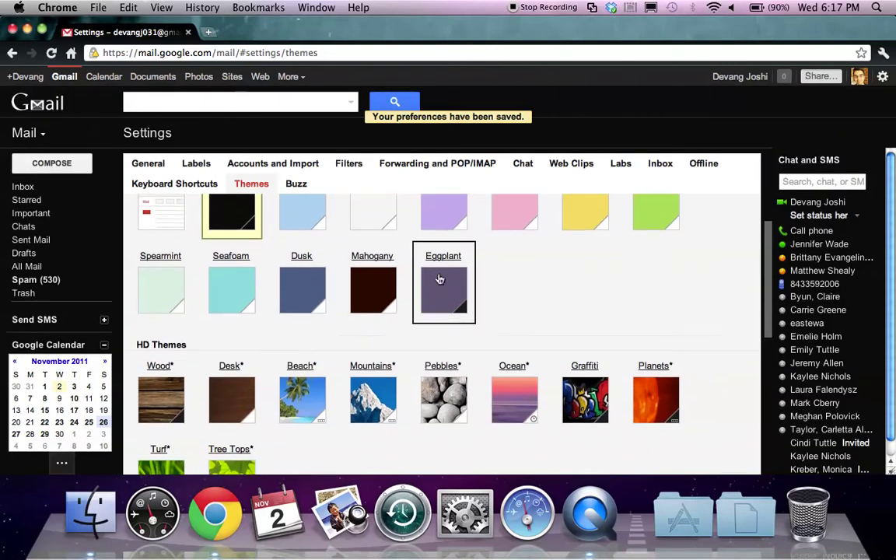
{"action": "scroll", "coordinate": [438, 280], "scroll_direction": "down", "scroll_amount": 3}
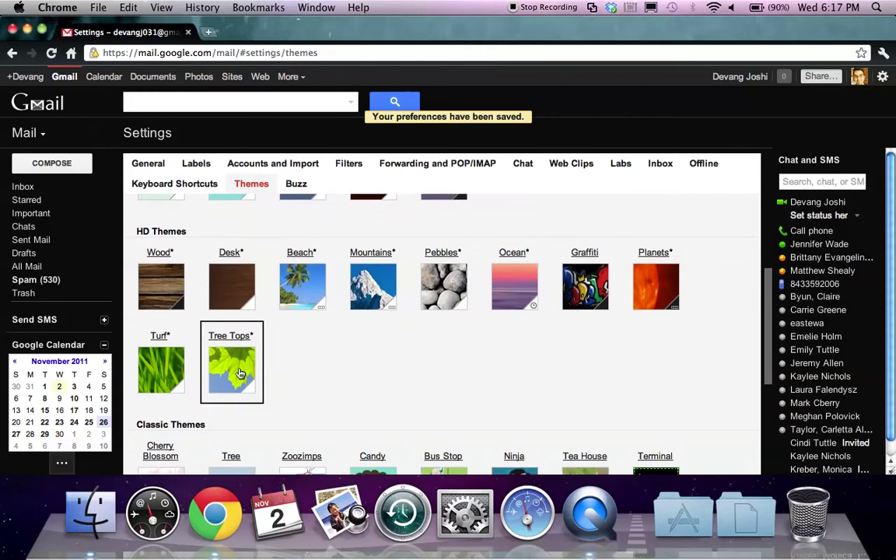
{"action": "left_click", "coordinate": [156, 372]}
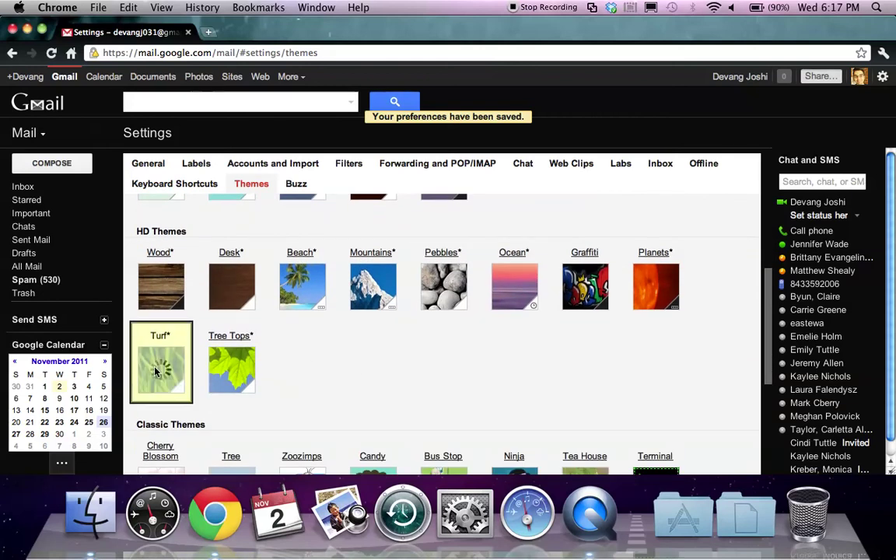
{"action": "left_click", "coordinate": [247, 364]}
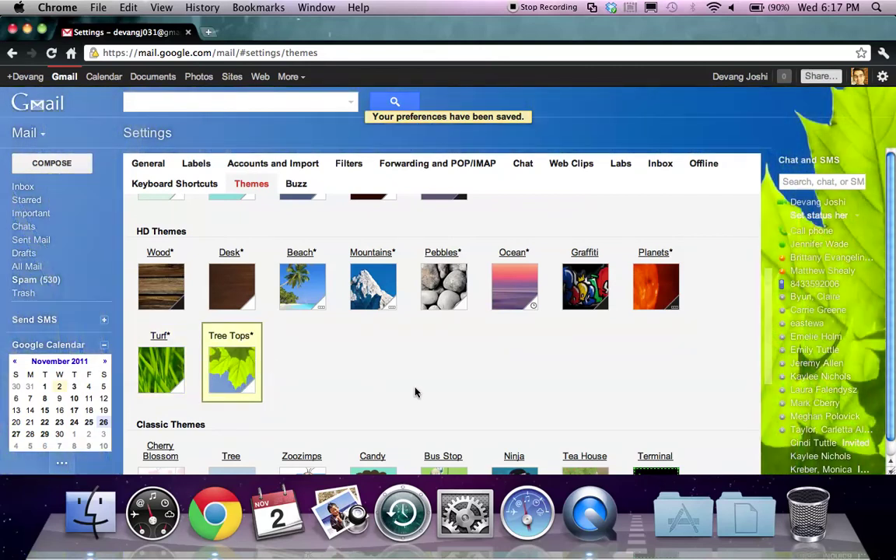
Step: Apply the Planets HD theme and look through the Inbox with it
{"action": "left_click", "coordinate": [654, 311]}
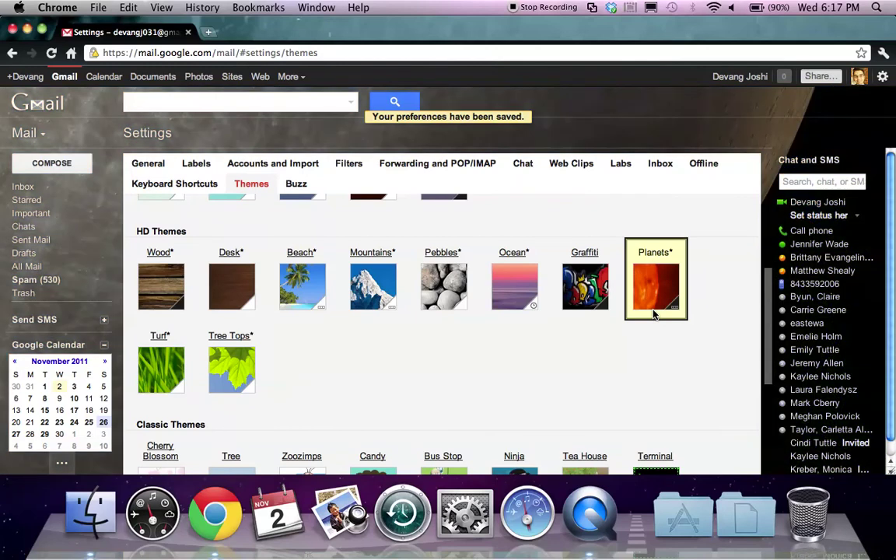
{"action": "left_click", "coordinate": [23, 187]}
{"action": "scroll", "coordinate": [354, 177], "scroll_direction": "down", "scroll_amount": 5}
{"action": "scroll", "coordinate": [354, 177], "scroll_direction": "up", "scroll_amount": 5}
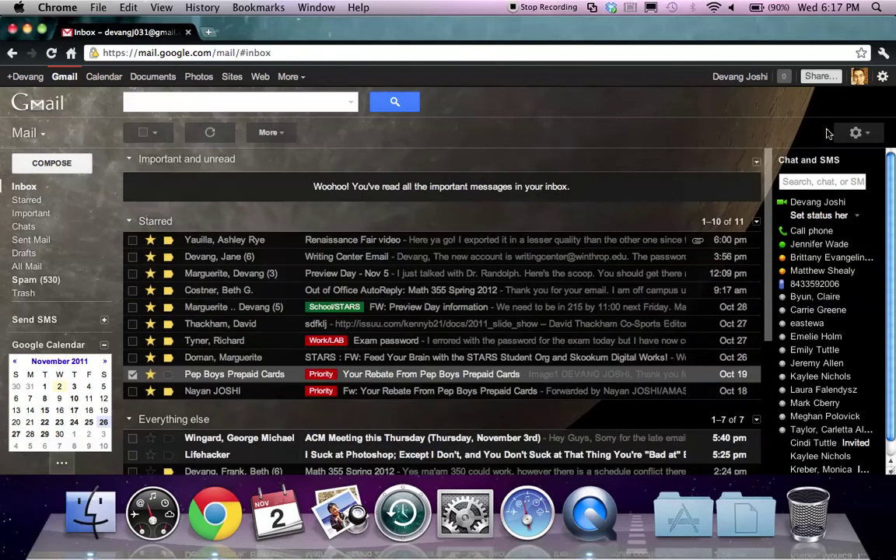
Step: Return to the theme settings and examine the color, HD and classic themes, including their time and location markers
{"action": "left_click", "coordinate": [858, 132]}
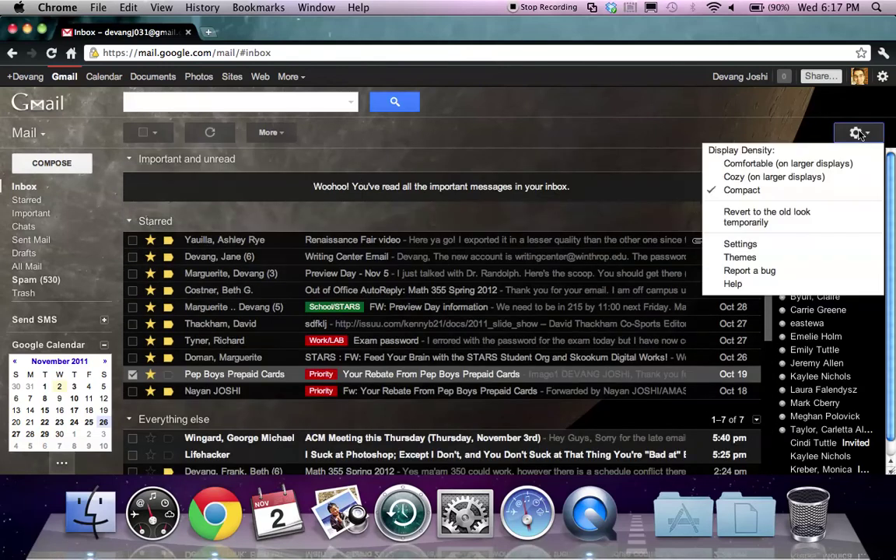
{"action": "left_click", "coordinate": [740, 257]}
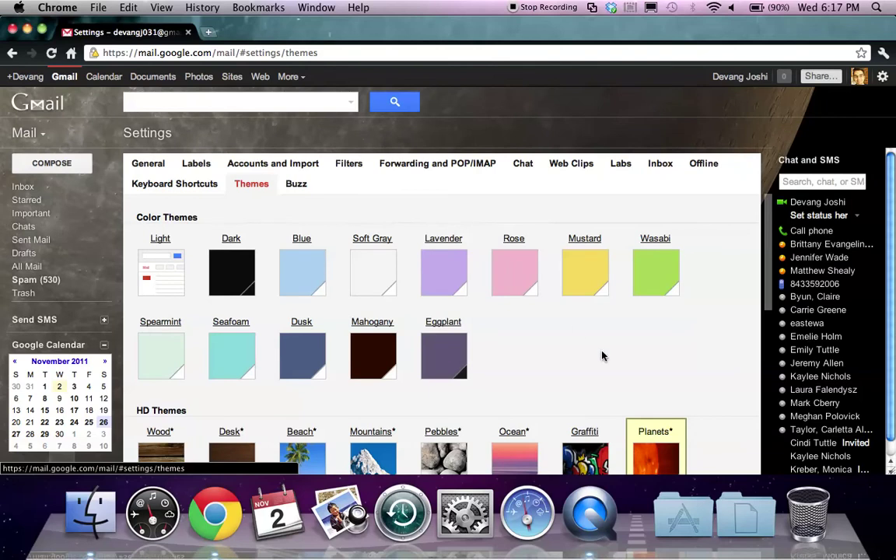
{"action": "right_click", "coordinate": [602, 356]}
{"action": "left_click", "coordinate": [578, 461]}
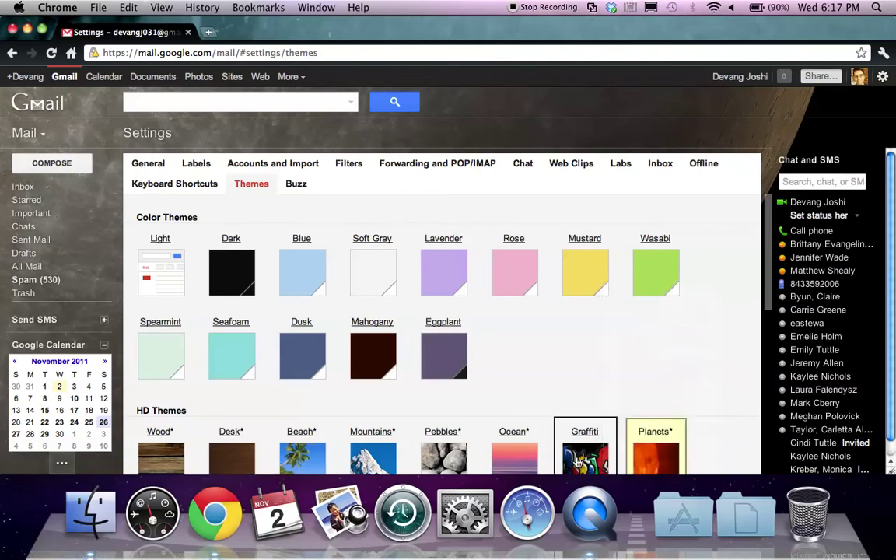
{"action": "scroll", "coordinate": [600, 380], "scroll_direction": "down", "scroll_amount": 5}
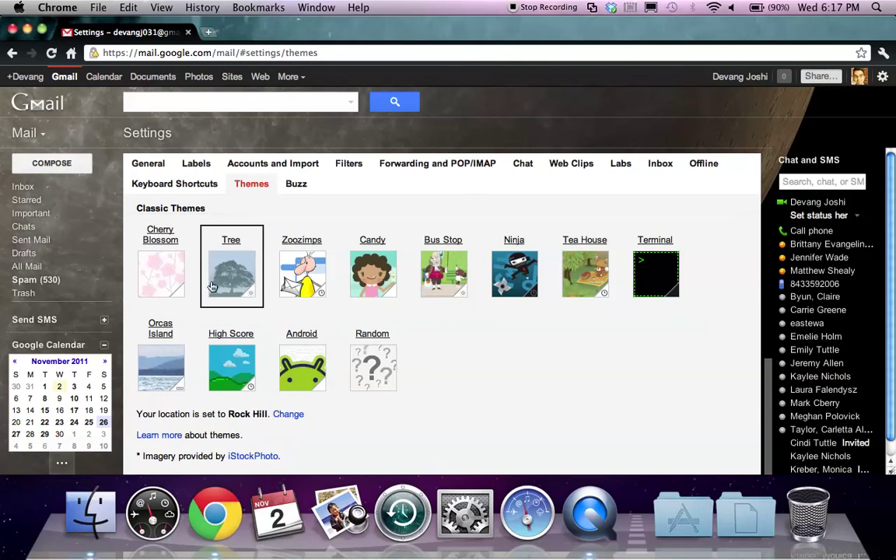
{"action": "scroll", "coordinate": [501, 390], "scroll_direction": "up", "scroll_amount": 5}
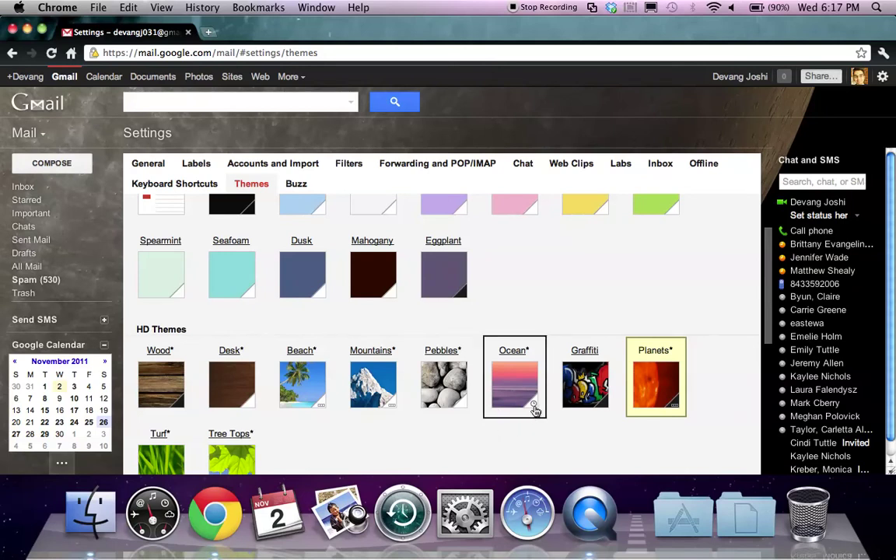
{"action": "scroll", "coordinate": [559, 434], "scroll_direction": "down", "scroll_amount": 5}
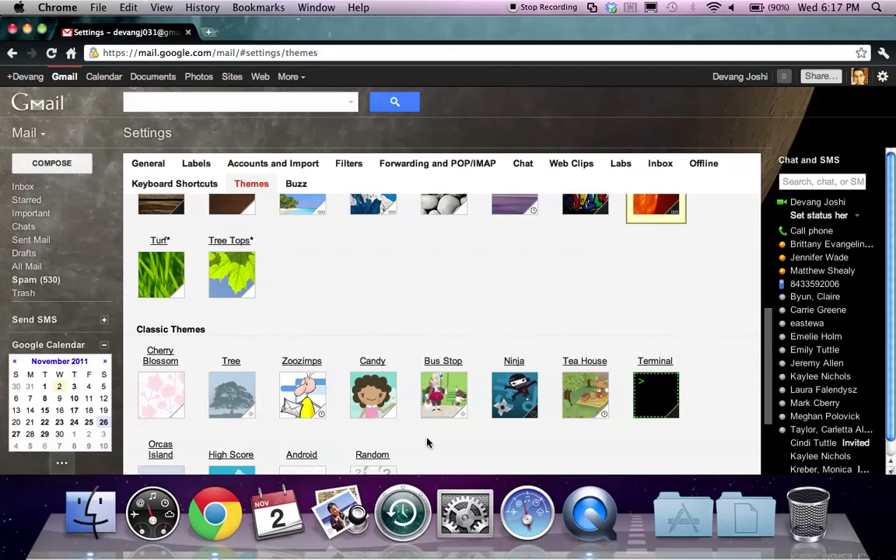
{"action": "scroll", "coordinate": [384, 393], "scroll_direction": "down", "scroll_amount": 3}
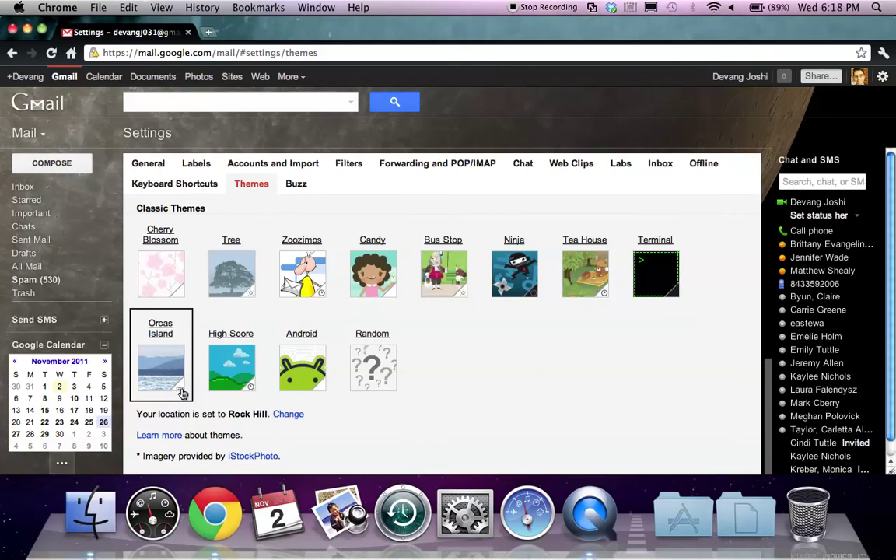
Step: Apply the Orcas Island classic theme and reload the Inbox to view it
{"action": "left_click", "coordinate": [370, 344]}
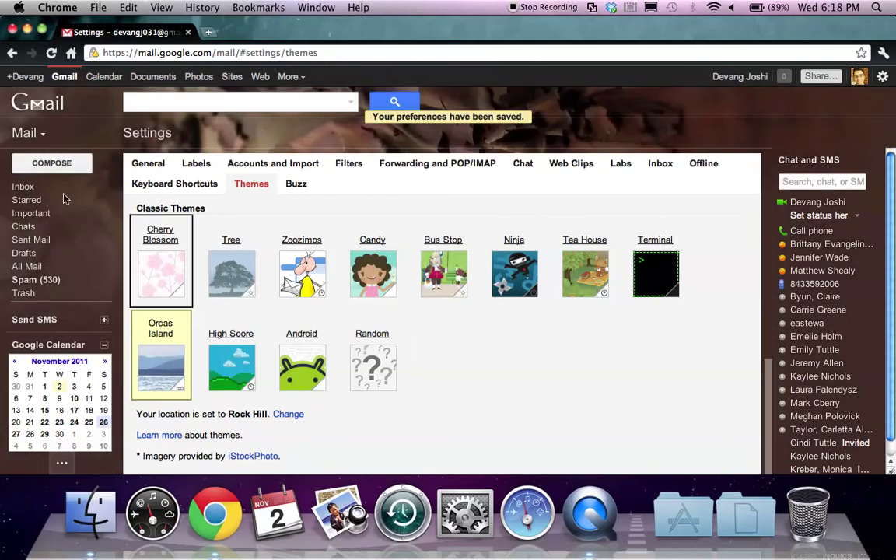
{"action": "left_click", "coordinate": [25, 186]}
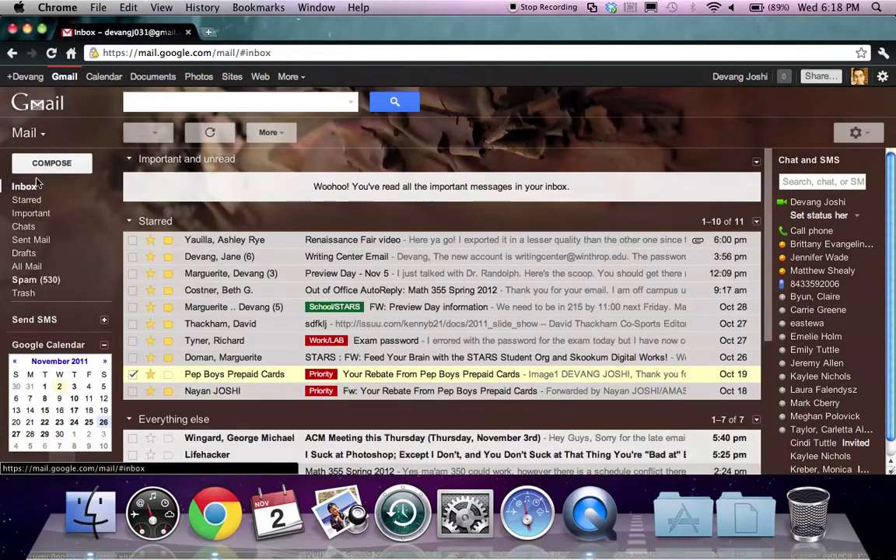
{"action": "left_click", "coordinate": [52, 54]}
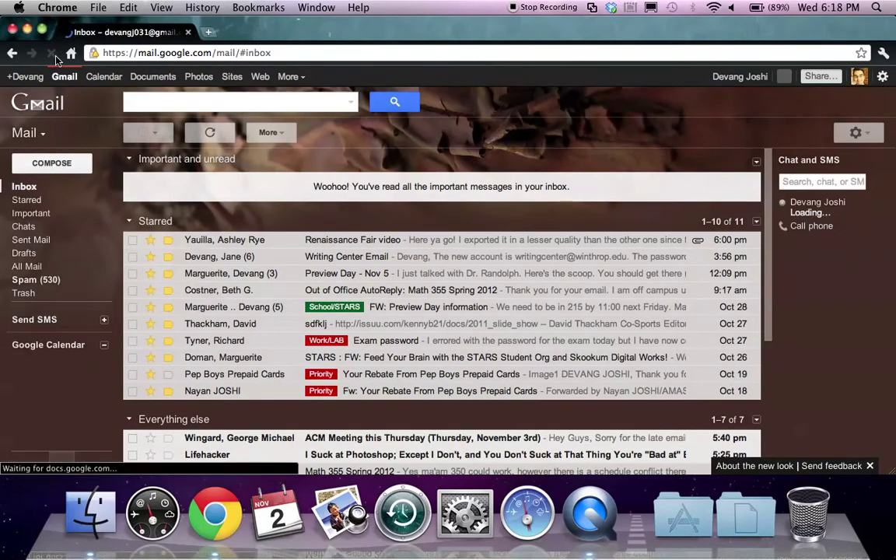
Step: Apply the Desk HD theme from the theme settings and return to the Inbox
{"action": "left_click", "coordinate": [855, 132]}
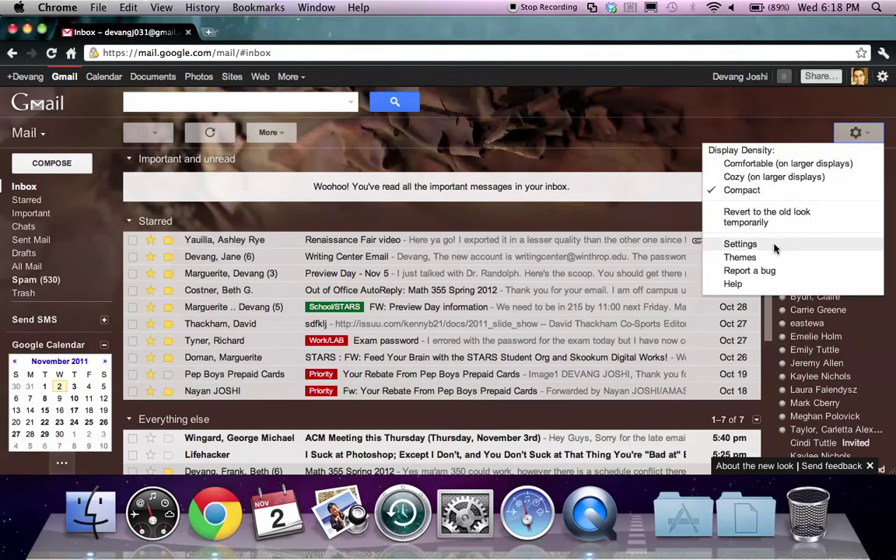
{"action": "left_click", "coordinate": [752, 259]}
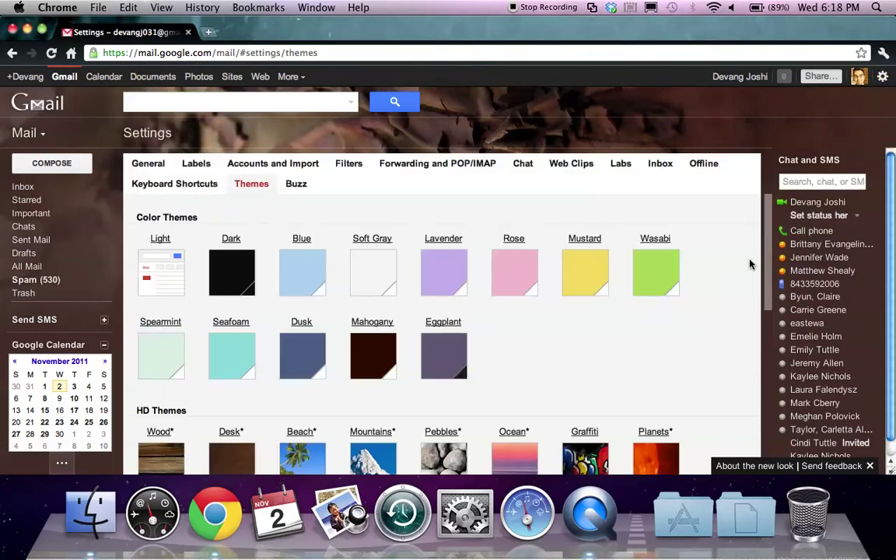
{"action": "scroll", "coordinate": [600, 356], "scroll_direction": "down", "scroll_amount": 2}
{"action": "scroll", "coordinate": [600, 357], "scroll_direction": "down", "scroll_amount": 5}
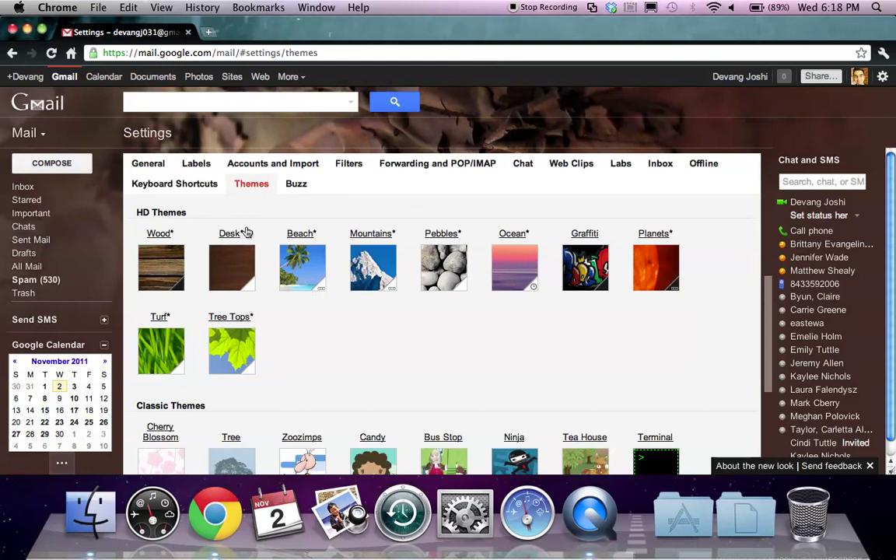
{"action": "left_click", "coordinate": [246, 276]}
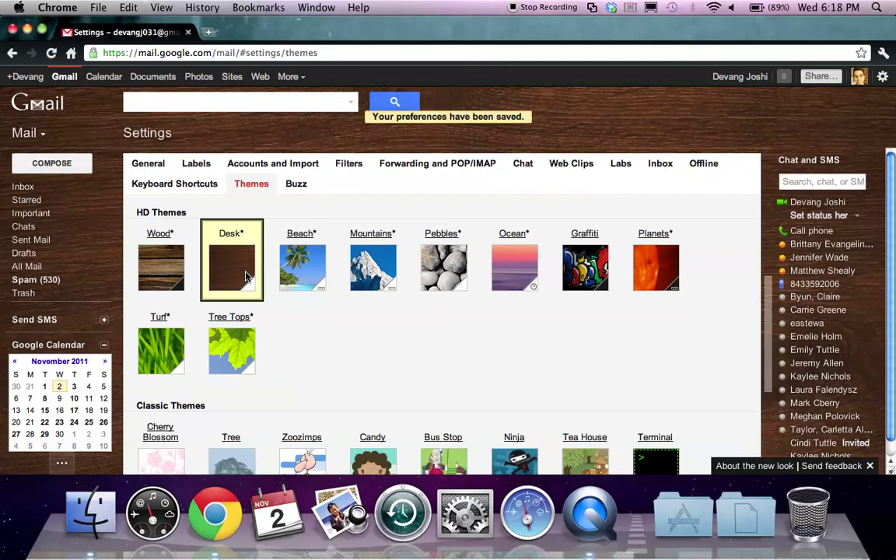
{"action": "mouse_move", "coordinate": [39, 211]}
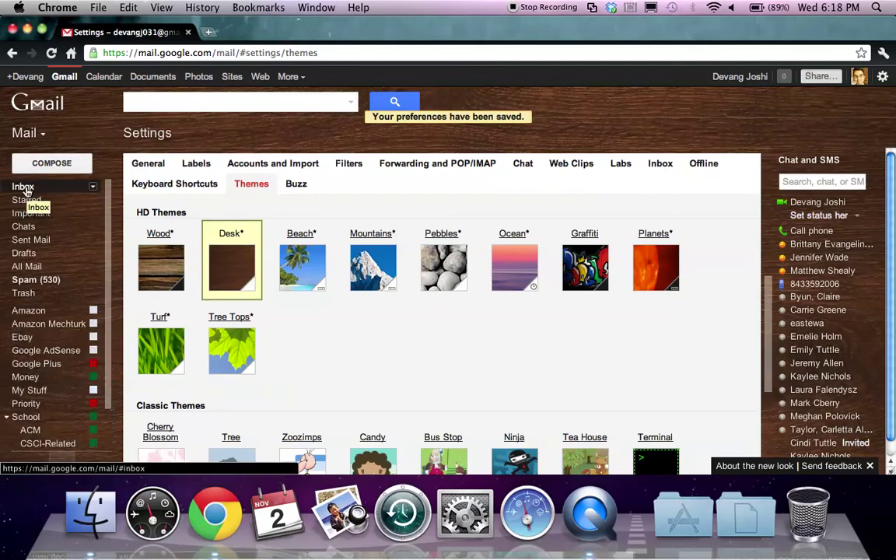
{"action": "left_click", "coordinate": [24, 188]}
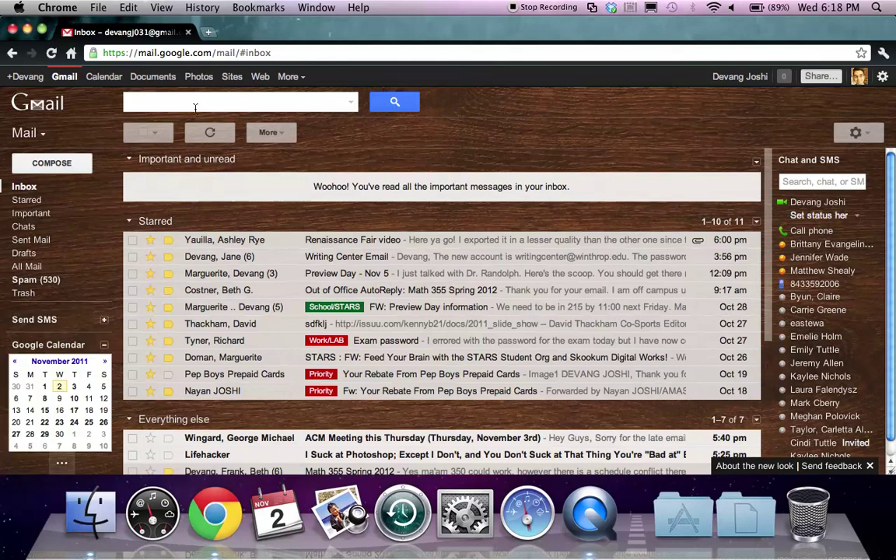
Step: View Google Calendar and Google Docs in separate tabs opened from Gmail, and close both to return to the Inbox
{"action": "left_click", "coordinate": [114, 80]}
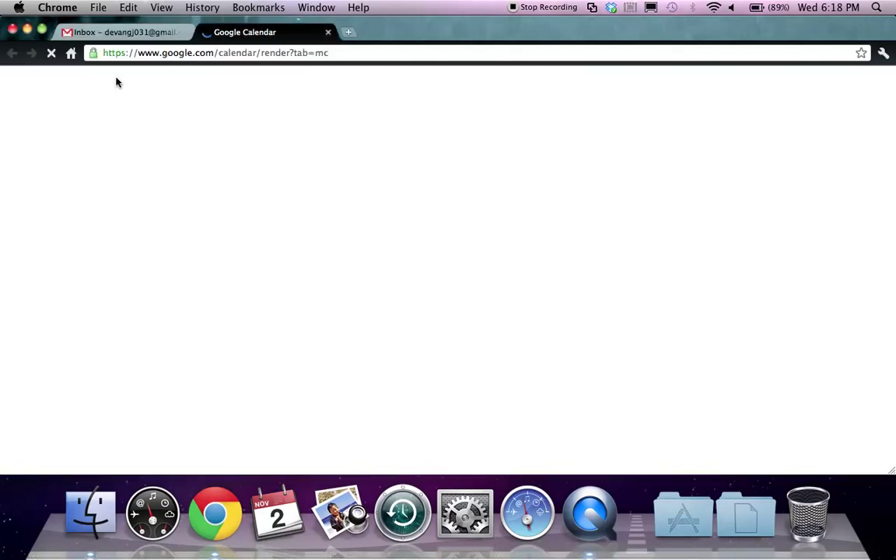
{"action": "left_click", "coordinate": [157, 37]}
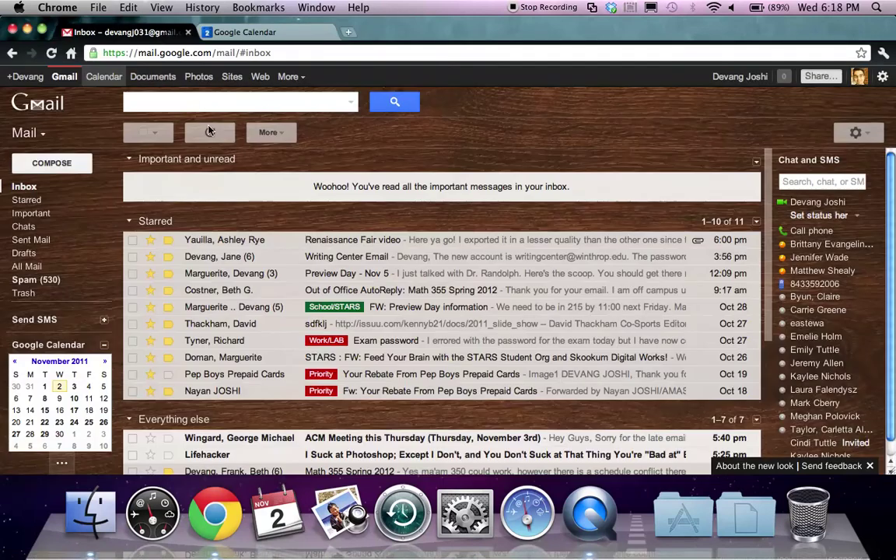
{"action": "left_click", "coordinate": [155, 76]}
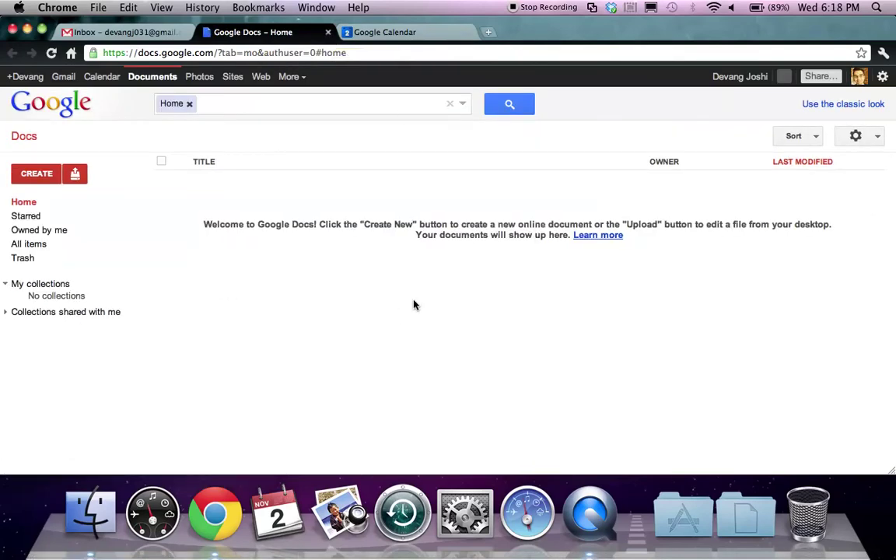
{"action": "left_click", "coordinate": [352, 32]}
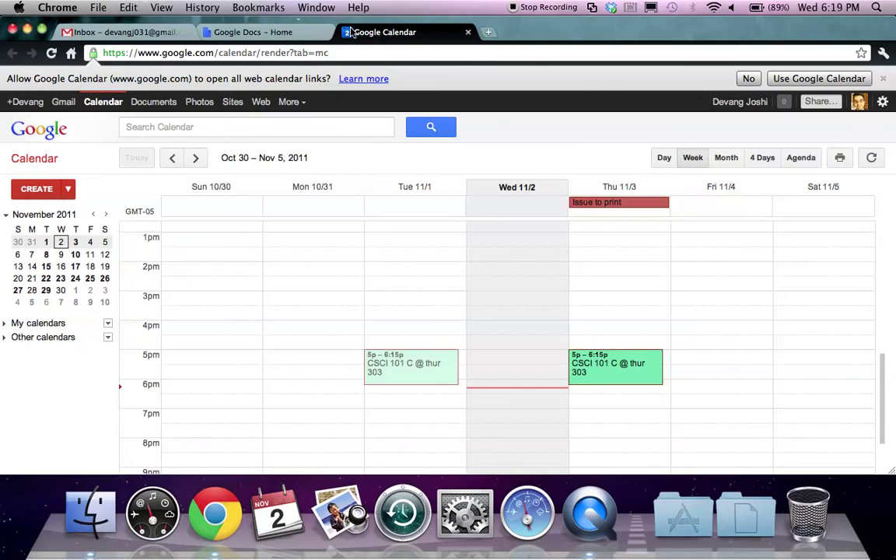
{"action": "left_click", "coordinate": [469, 32]}
{"action": "left_click", "coordinate": [329, 33]}
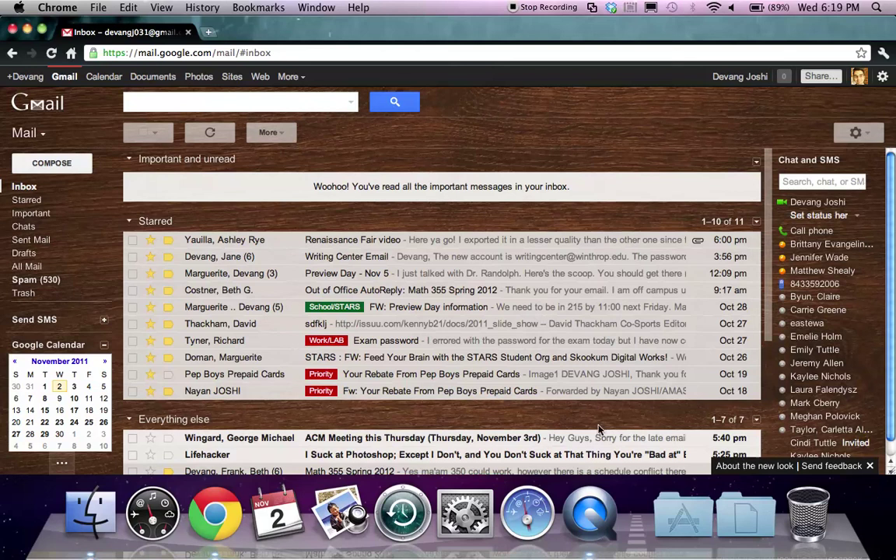
Step: Switch to QuickTime Player and minimize the Chrome window to leave only the Finder desktop
{"action": "left_click", "coordinate": [582, 518]}
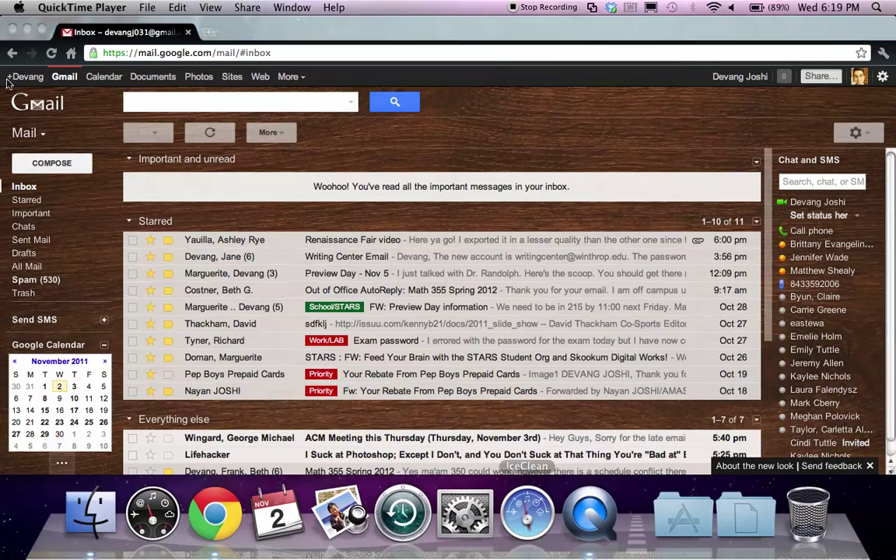
{"action": "left_click", "coordinate": [27, 30]}
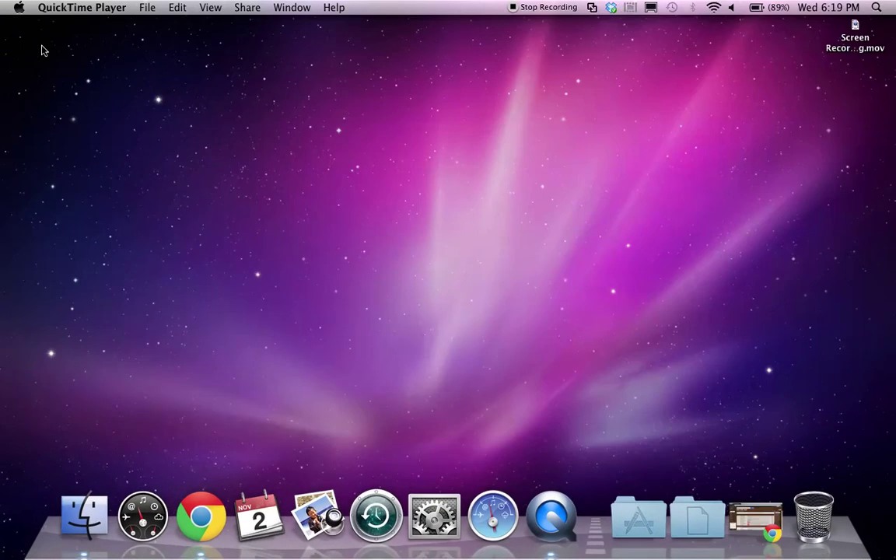
{"action": "left_click", "coordinate": [187, 195]}
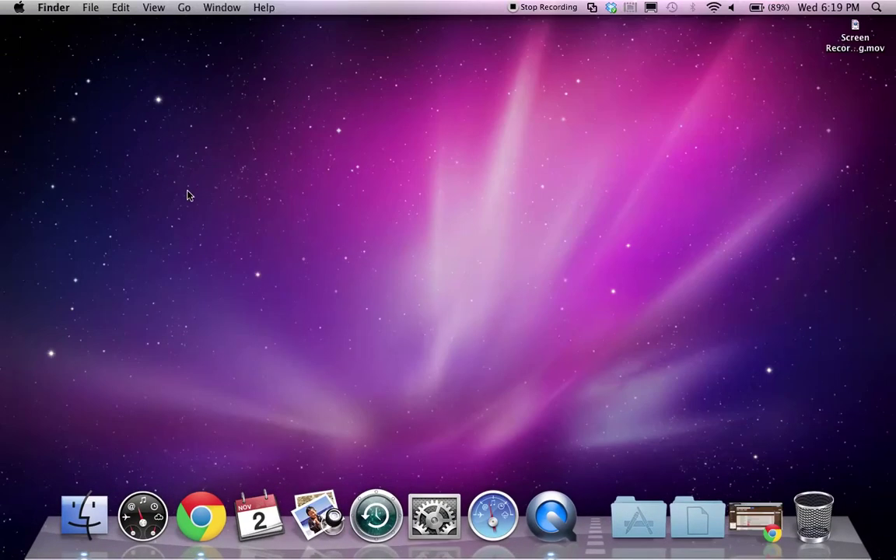